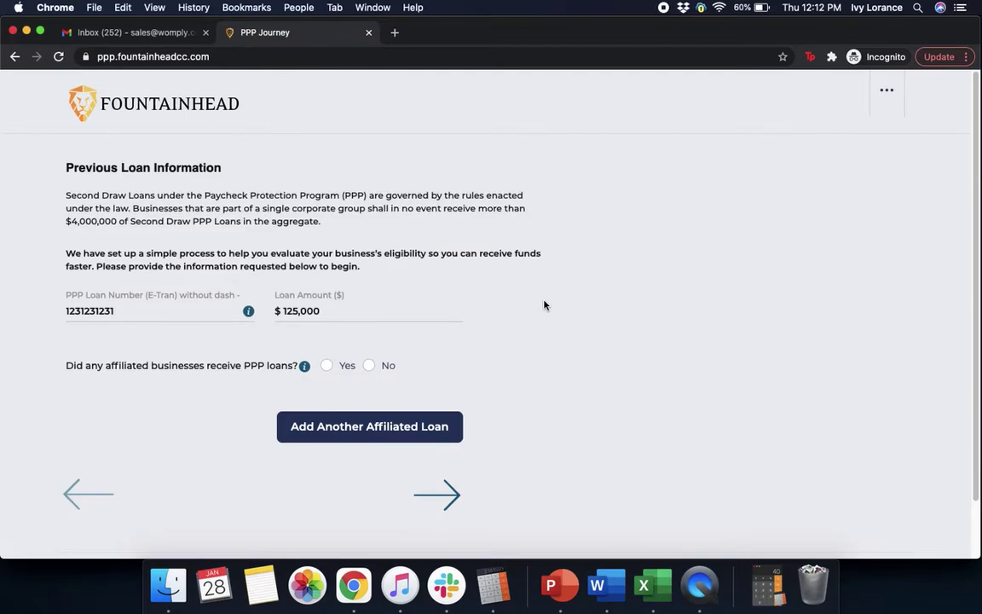
Step: Answer No to affiliated businesses receiving PPP loans and go on to Loan Eligibility
{"action": "left_click", "coordinate": [369, 365]}
{"action": "left_click", "coordinate": [447, 494]}
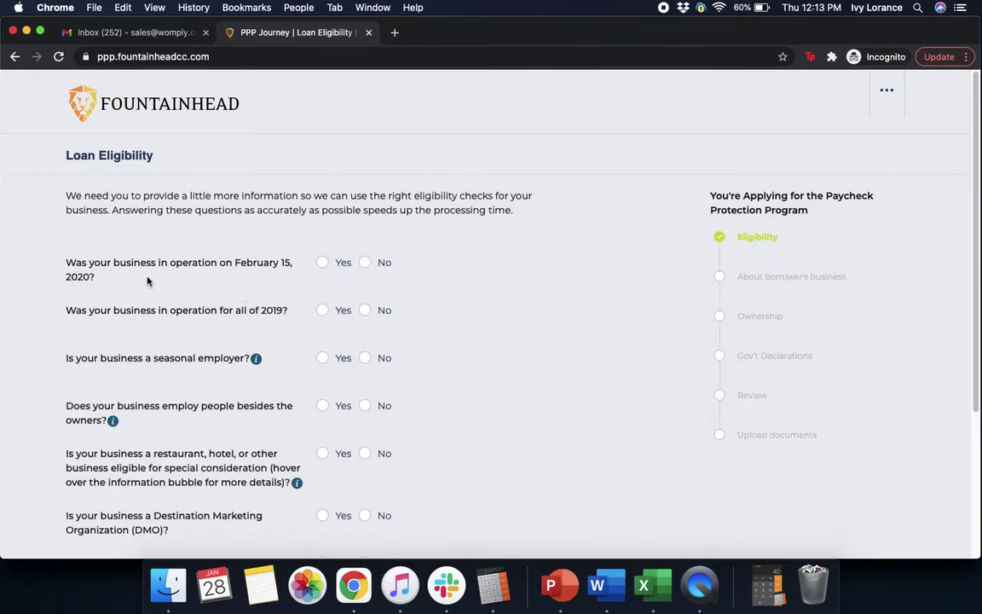
Step: Confirm operation in February 2020 and all of 2019, non-seasonal, with 250 employees
{"action": "left_click", "coordinate": [326, 265]}
{"action": "left_click", "coordinate": [323, 312]}
{"action": "left_click", "coordinate": [366, 358]}
{"action": "left_click", "coordinate": [322, 407]}
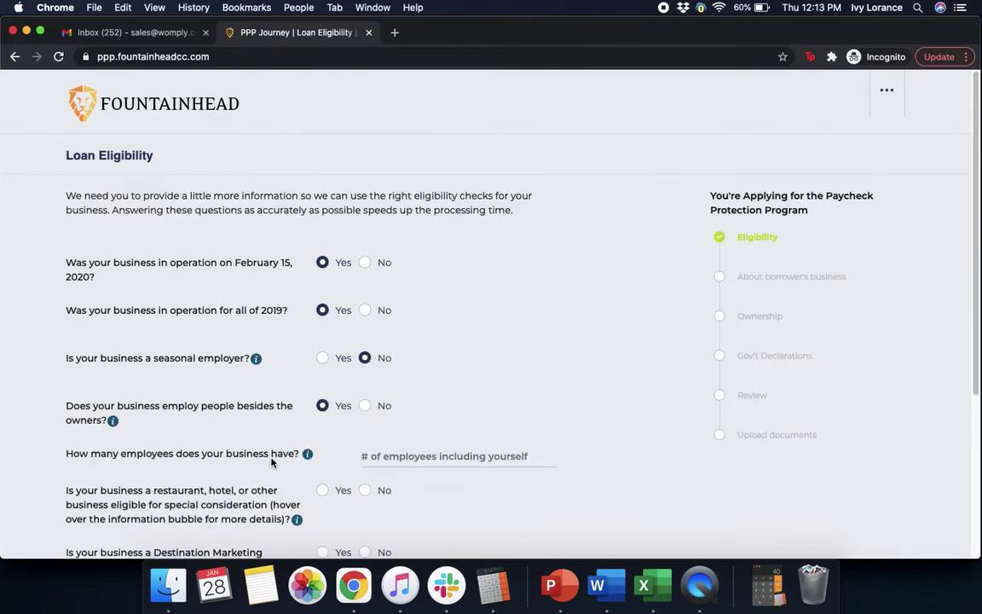
{"action": "left_click", "coordinate": [388, 454]}
{"action": "type", "text": "250"}
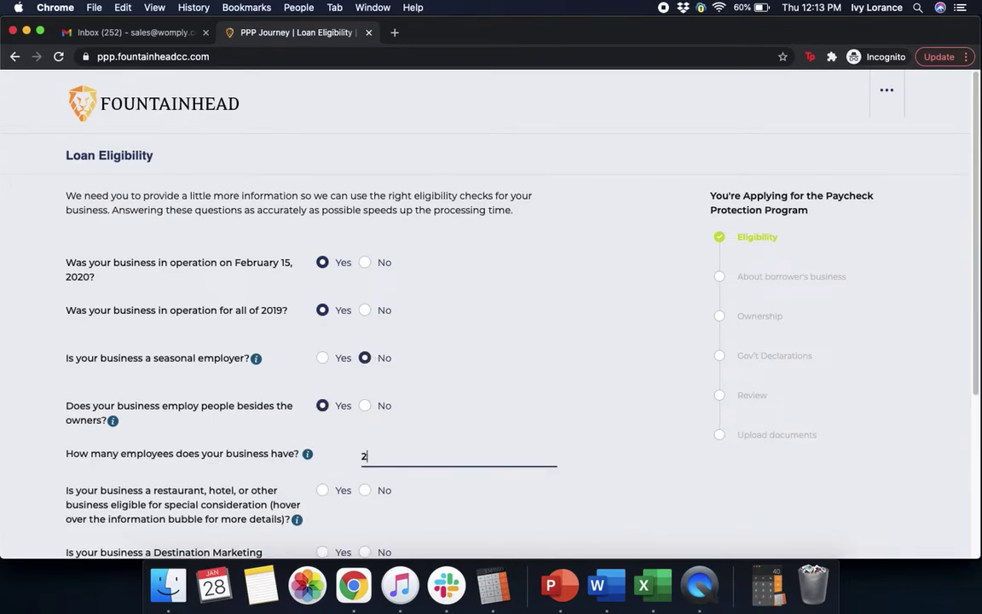
{"action": "left_click", "coordinate": [614, 441]}
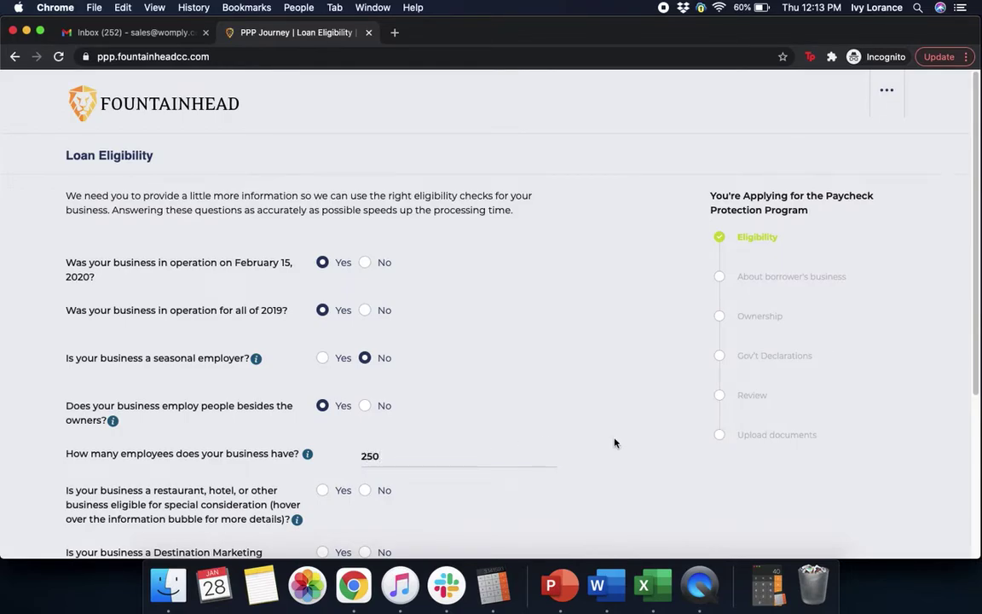
Step: Answer No to restaurant/hotel, Destination Marketing Organization and publicly traded, then continue
{"action": "scroll", "coordinate": [614, 441], "scroll_direction": "down", "scroll_amount": 4}
{"action": "scroll", "coordinate": [614, 443], "scroll_direction": "down", "scroll_amount": 2}
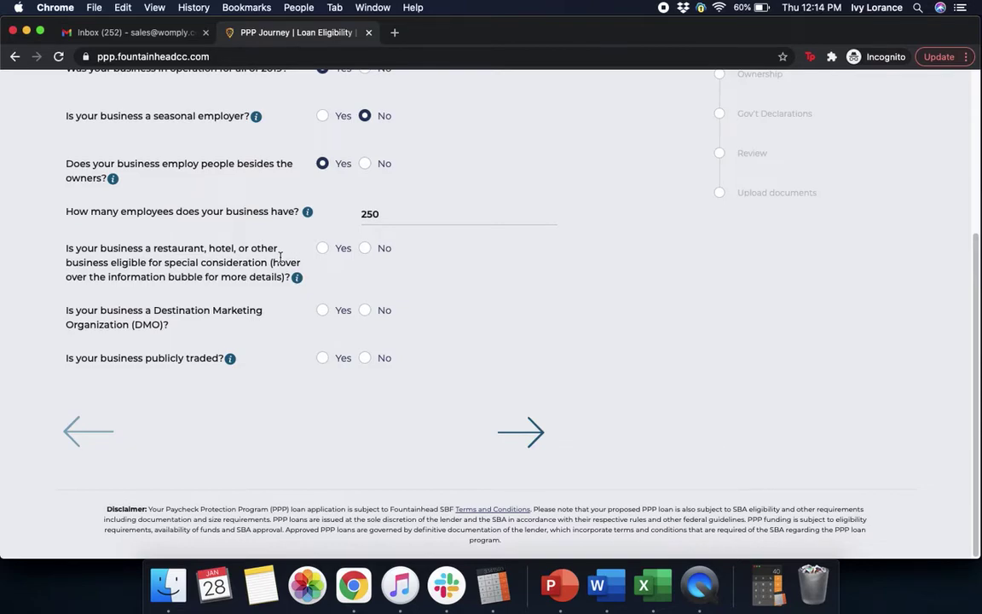
{"action": "left_click", "coordinate": [365, 249]}
{"action": "left_click", "coordinate": [366, 313]}
{"action": "left_click", "coordinate": [364, 359]}
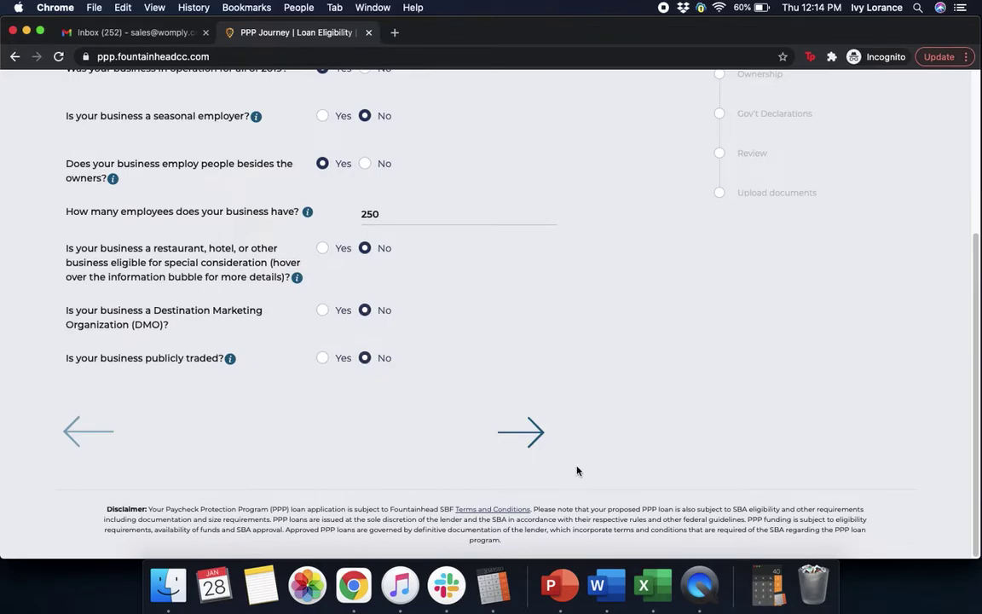
{"action": "left_click", "coordinate": [533, 434]}
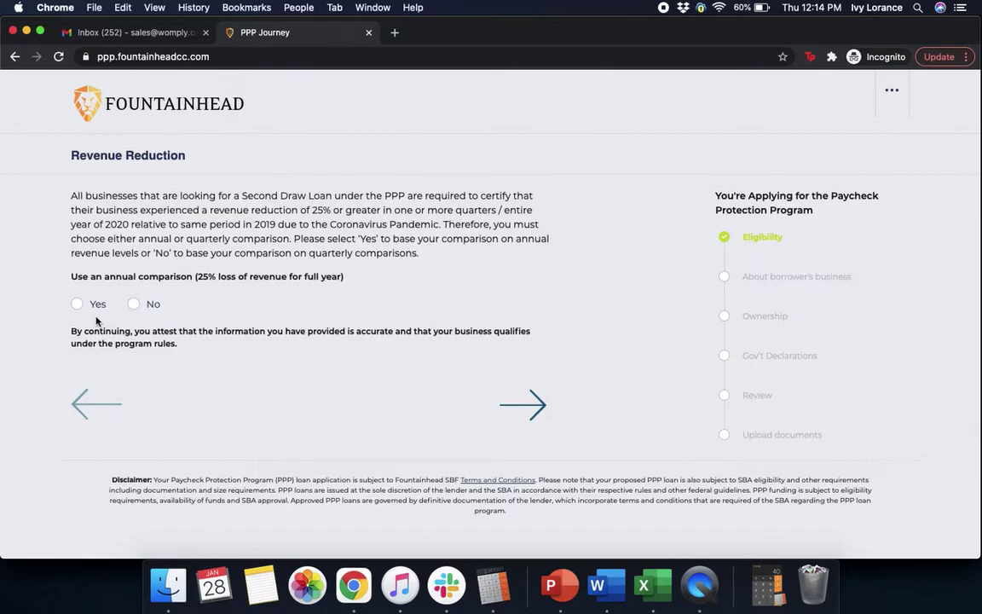
Step: Use quarterly comparison: 3rd Quarter 2020 revenue 75000 versus 100000 in 2019, then continue
{"action": "left_click", "coordinate": [134, 304]}
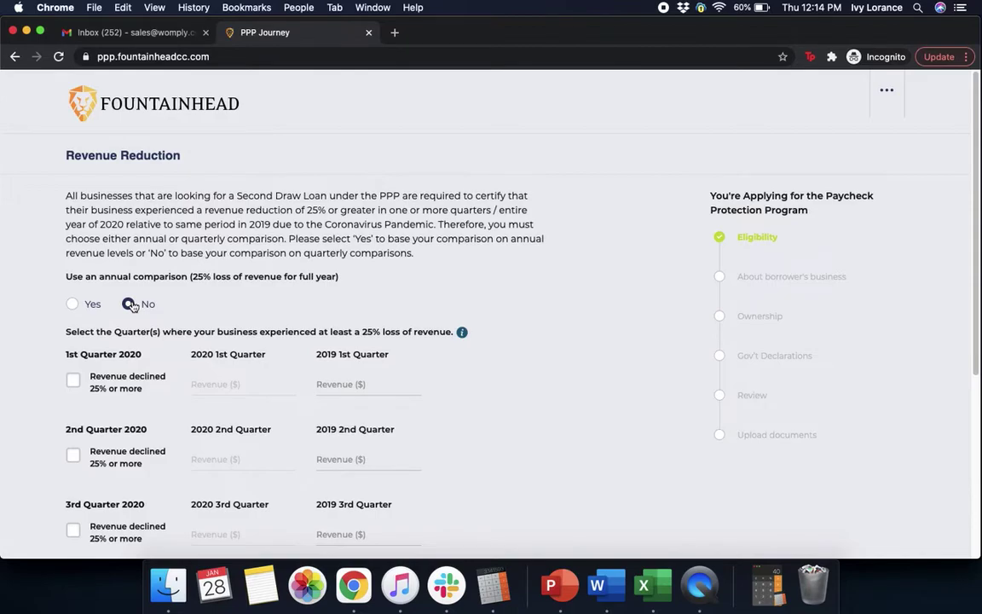
{"action": "scroll", "coordinate": [528, 396], "scroll_direction": "down", "scroll_amount": 2}
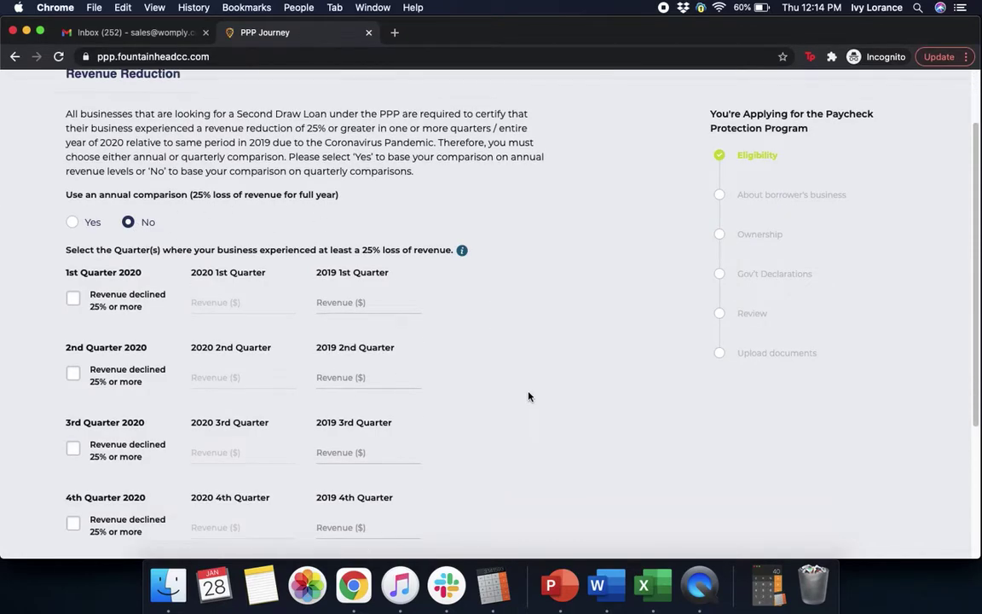
{"action": "scroll", "coordinate": [528, 396], "scroll_direction": "down", "scroll_amount": 2}
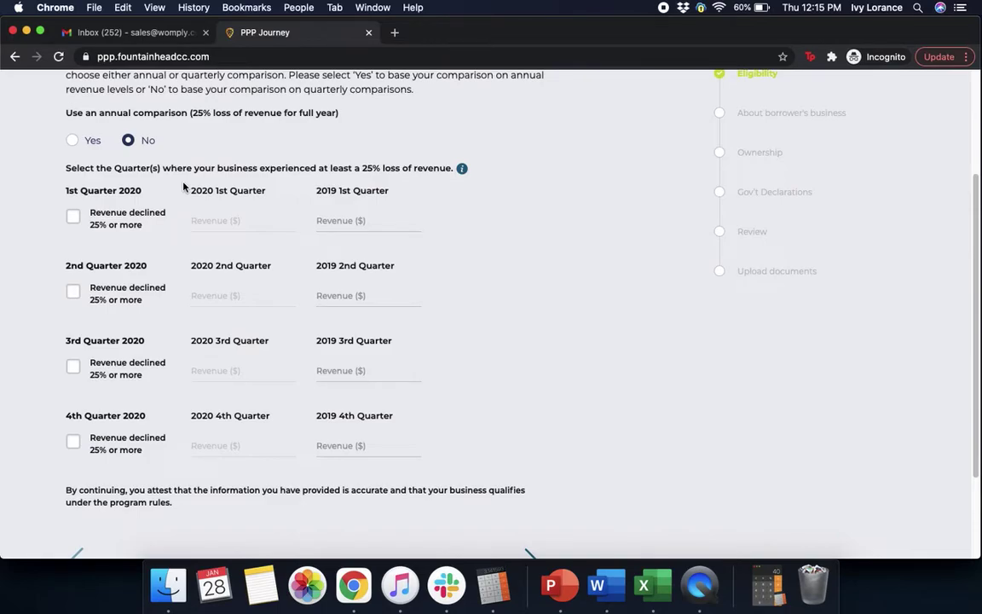
{"action": "left_click", "coordinate": [74, 368]}
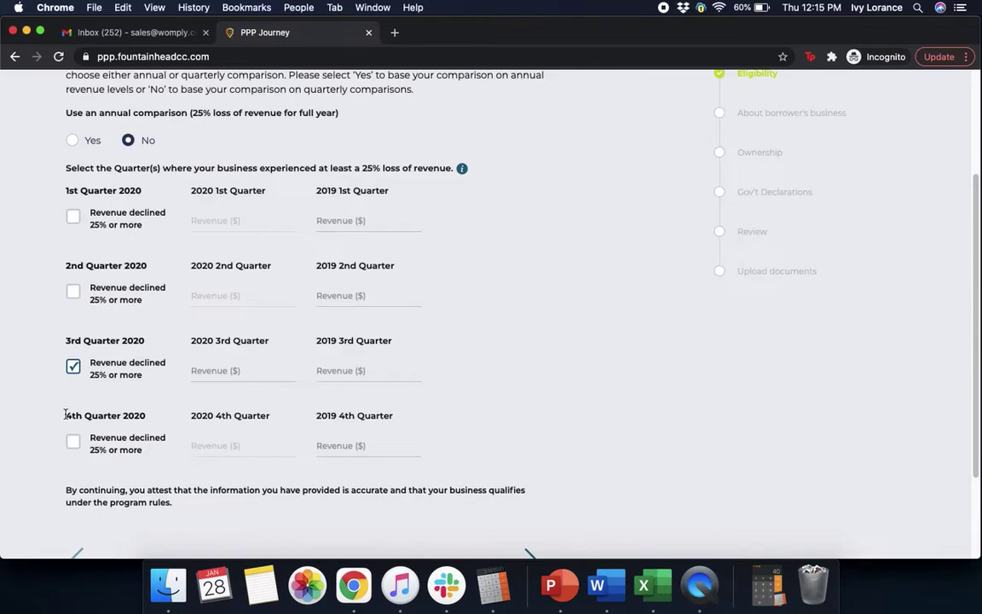
{"action": "left_click", "coordinate": [215, 365]}
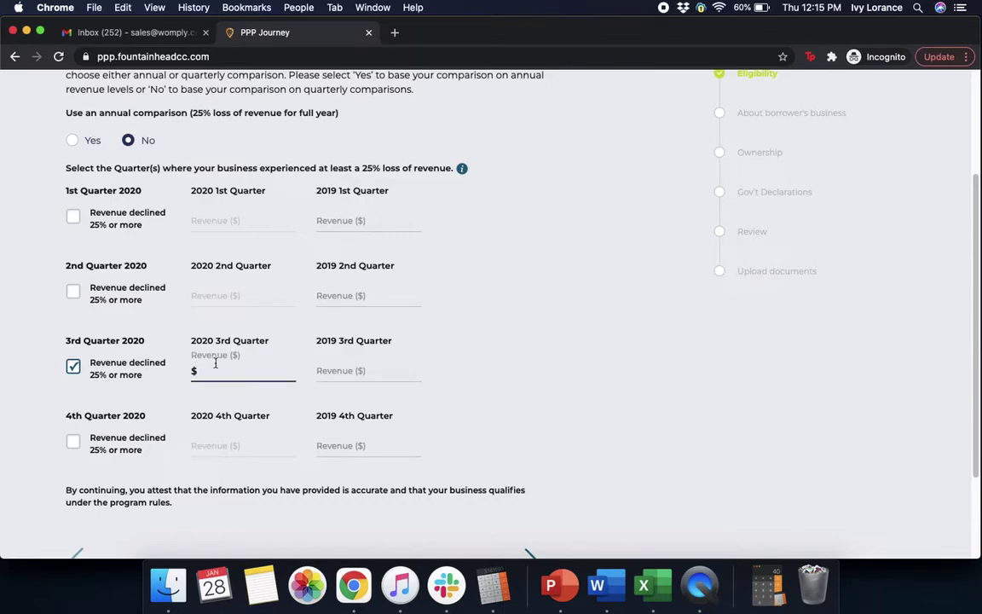
{"action": "type", "text": "750000"}
{"action": "left_click", "coordinate": [345, 372]}
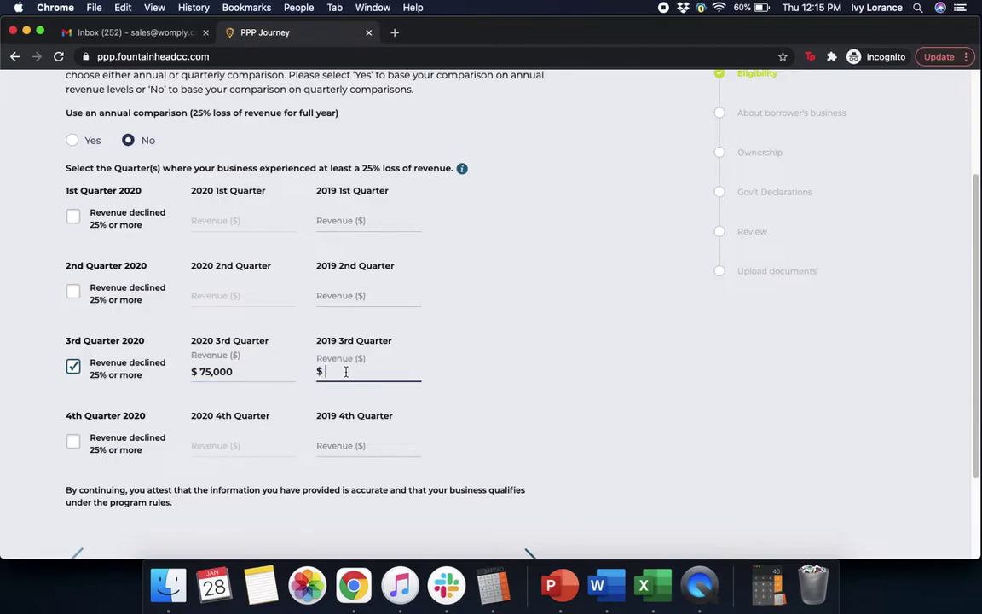
{"action": "type", "text": "1000000"}
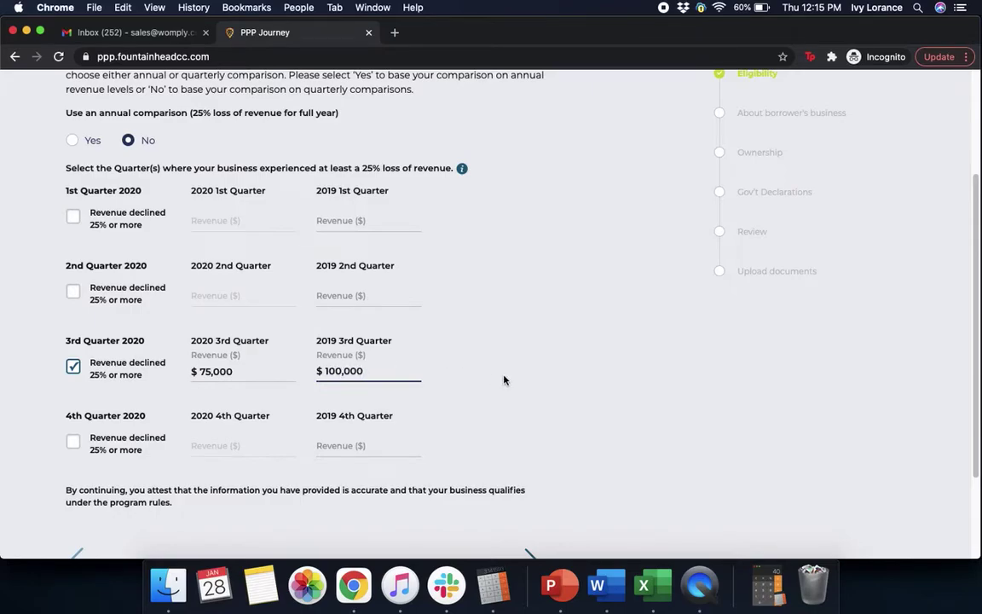
{"action": "left_click", "coordinate": [547, 371]}
{"action": "scroll", "coordinate": [556, 371], "scroll_direction": "down", "scroll_amount": 3}
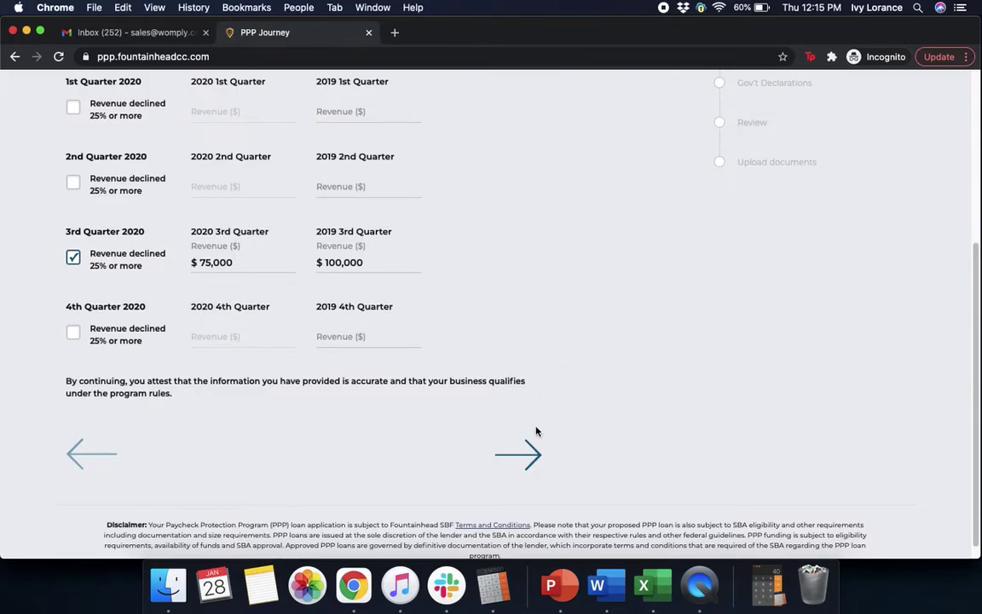
{"action": "left_click", "coordinate": [518, 454]}
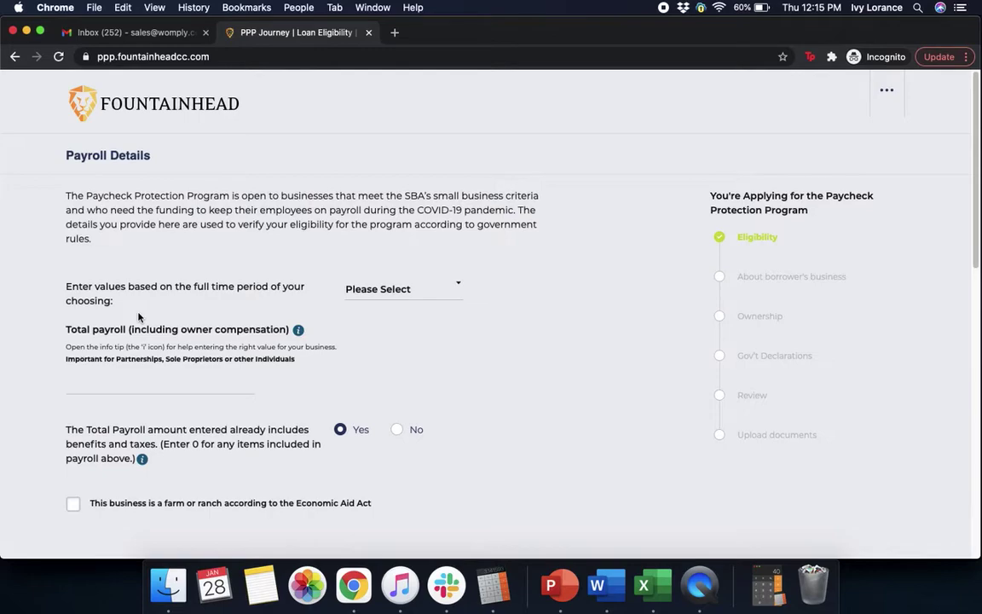
Step: Choose '2019 full year' as the payroll period and enter total payroll of 600,000
{"action": "left_click", "coordinate": [404, 290]}
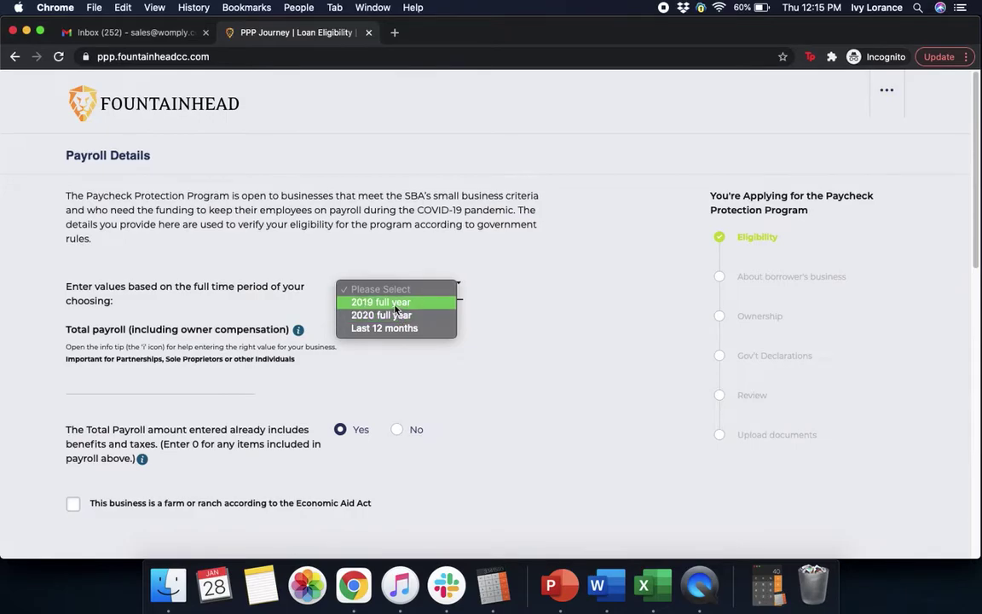
{"action": "left_click", "coordinate": [395, 303]}
{"action": "scroll", "coordinate": [520, 327], "scroll_direction": "down", "scroll_amount": 4}
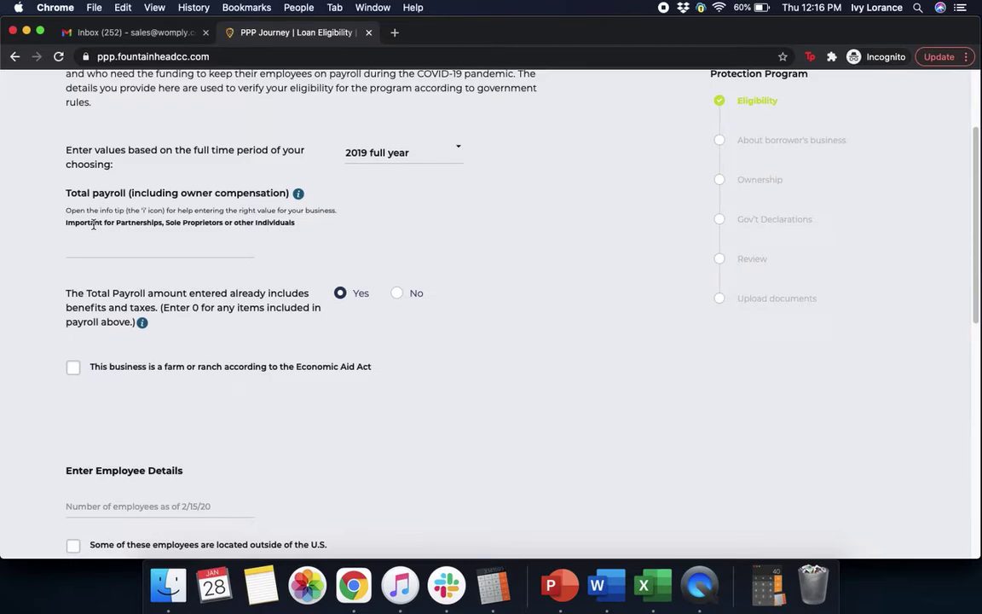
{"action": "left_click", "coordinate": [169, 244]}
{"action": "type", "text": "600,000"}
{"action": "left_click", "coordinate": [433, 257]}
{"action": "scroll", "coordinate": [447, 391], "scroll_direction": "down", "scroll_amount": 3}
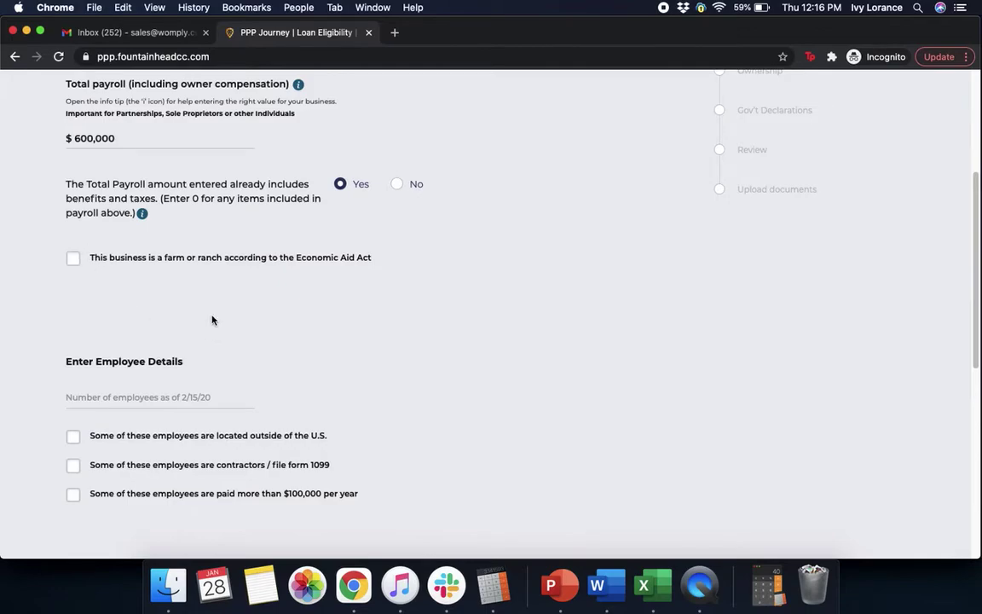
Step: Enter 250 employees as of 2/15/20 and submit the payroll details
{"action": "scroll", "coordinate": [213, 319], "scroll_direction": "down", "scroll_amount": 2}
{"action": "scroll", "coordinate": [213, 320], "scroll_direction": "down", "scroll_amount": 1}
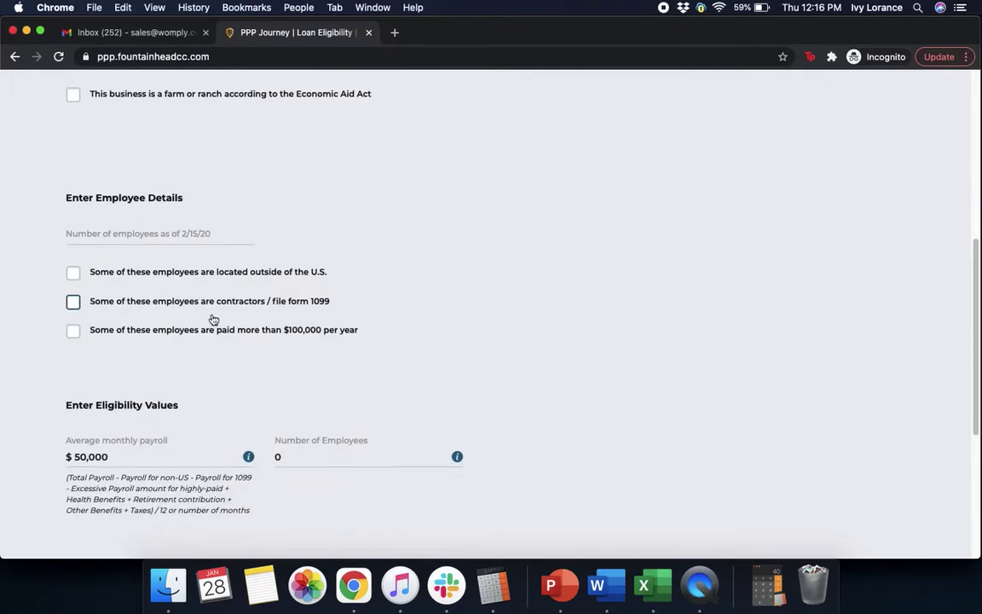
{"action": "left_click", "coordinate": [140, 233]}
{"action": "type", "text": "250"}
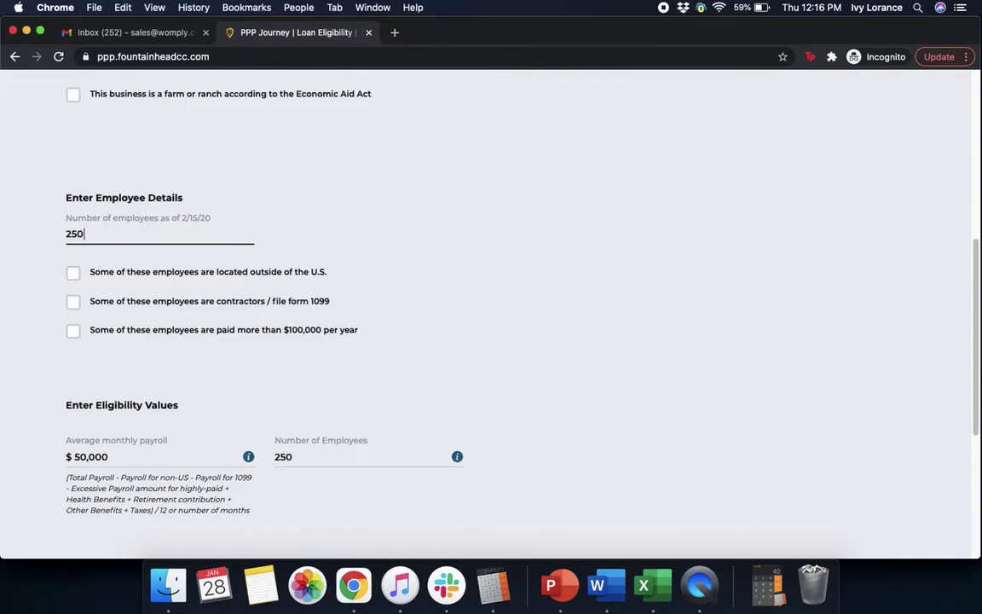
{"action": "left_click", "coordinate": [237, 171]}
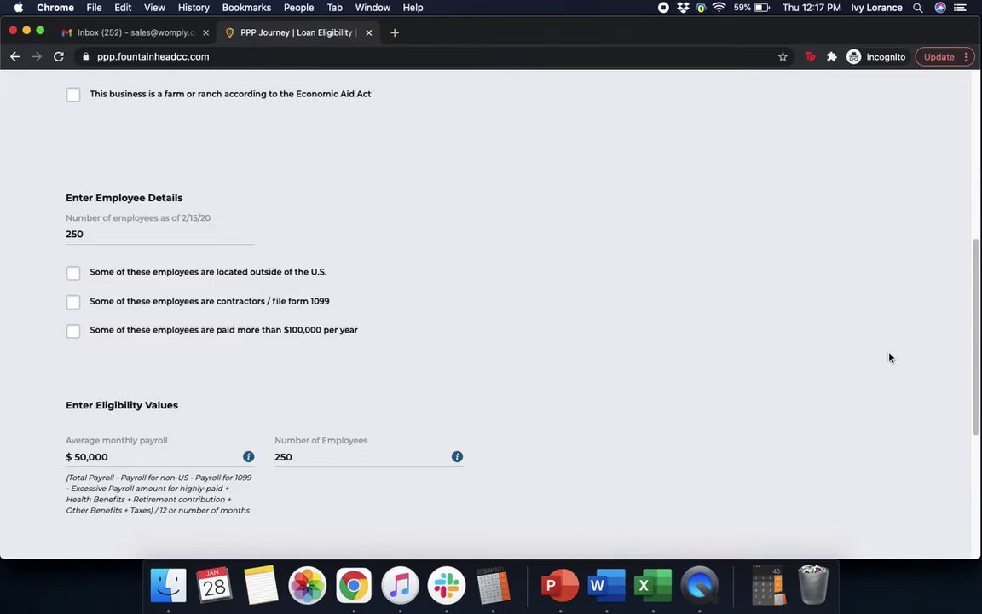
{"action": "scroll", "coordinate": [889, 357], "scroll_direction": "down", "scroll_amount": 2}
{"action": "scroll", "coordinate": [889, 357], "scroll_direction": "down", "scroll_amount": 2}
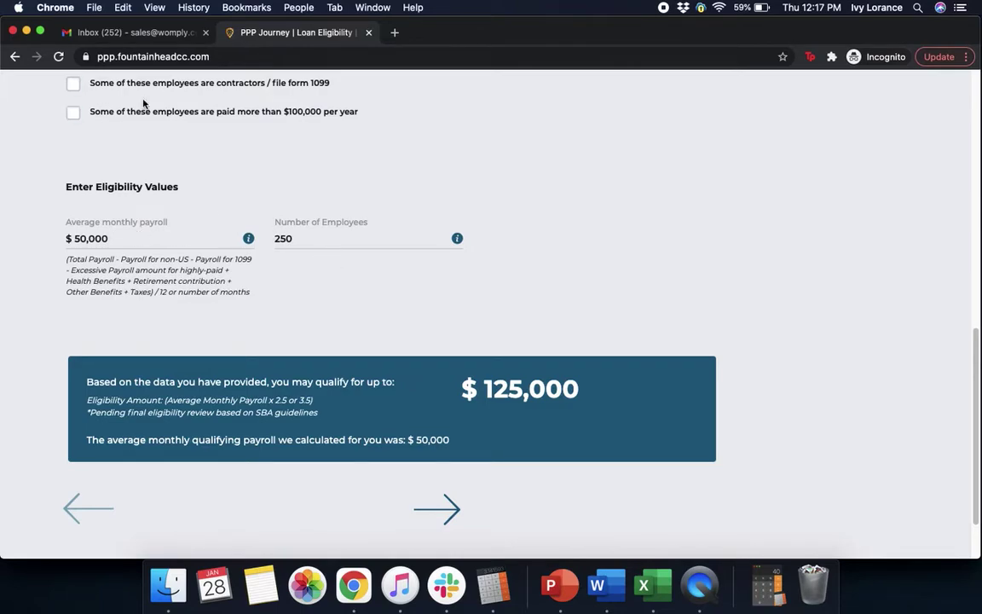
{"action": "left_click", "coordinate": [449, 515]}
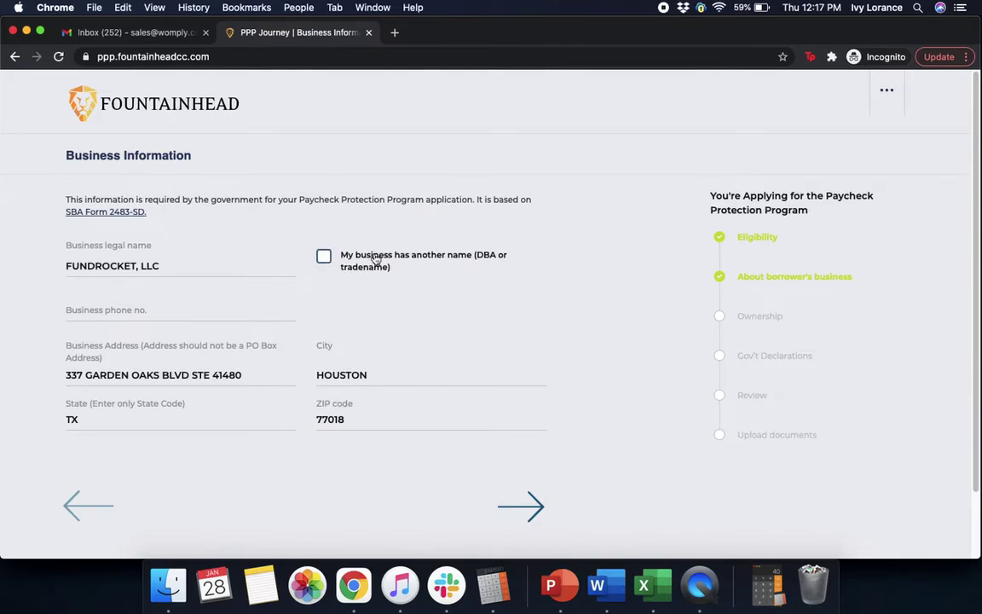
Step: Enter the business phone number
{"action": "left_click", "coordinate": [152, 312]}
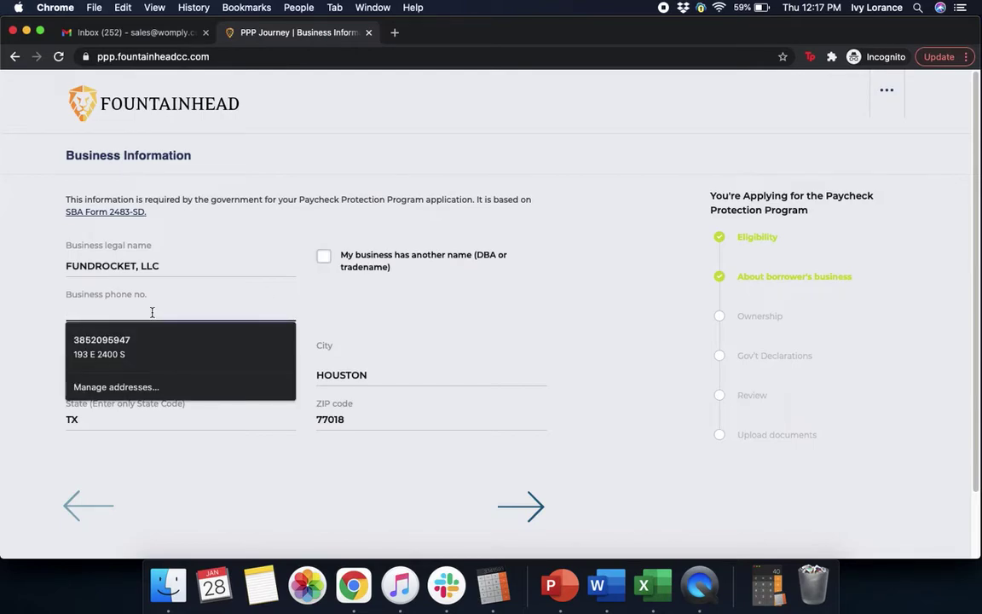
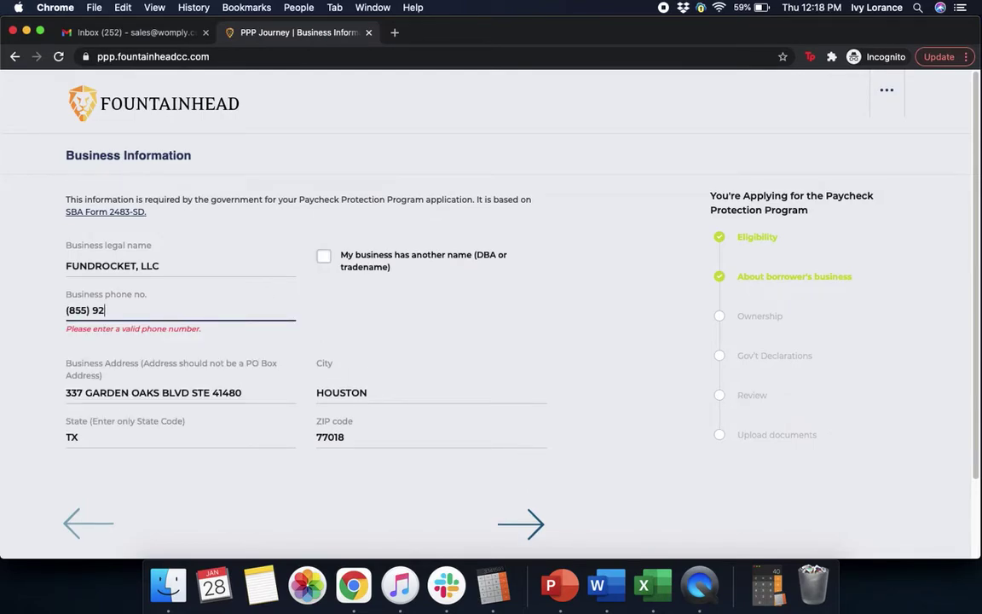
{"action": "left_click", "coordinate": [468, 302]}
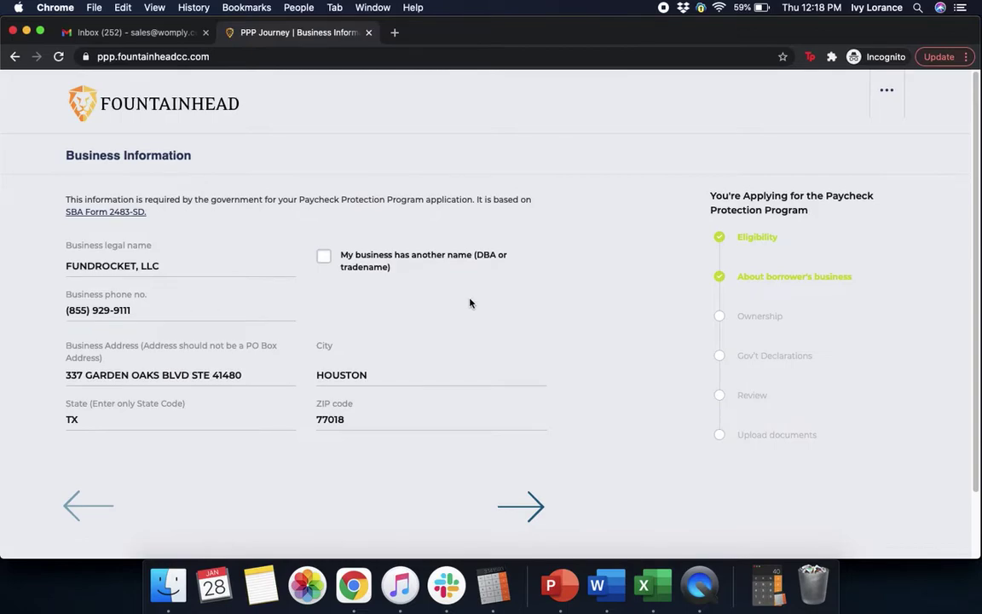
Step: Replace the business address with the saved autofill address and continue
{"action": "left_click", "coordinate": [255, 376]}
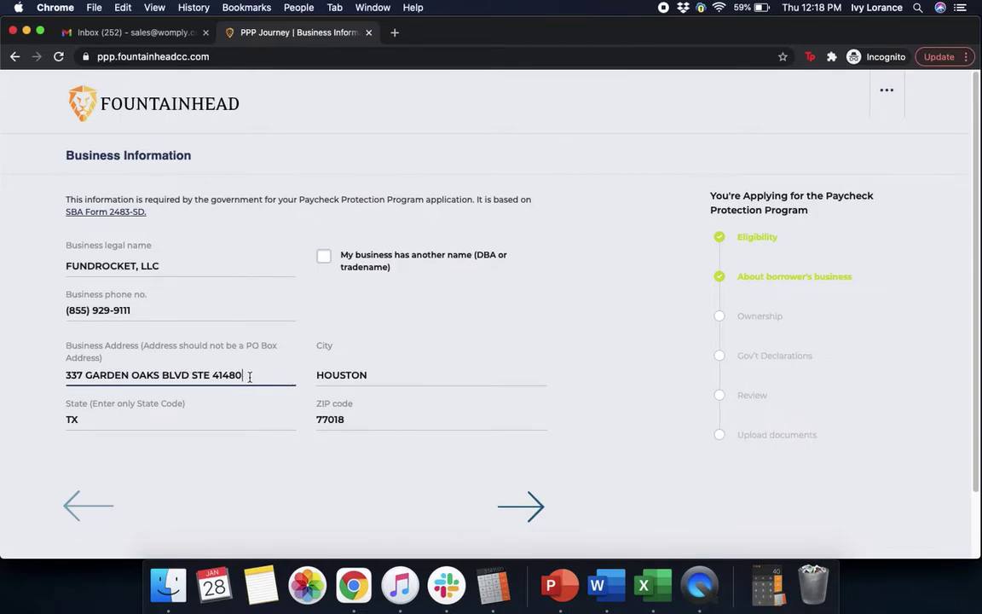
{"action": "left_click_drag", "start_coordinate": [265, 375], "coordinate": [49, 377]}
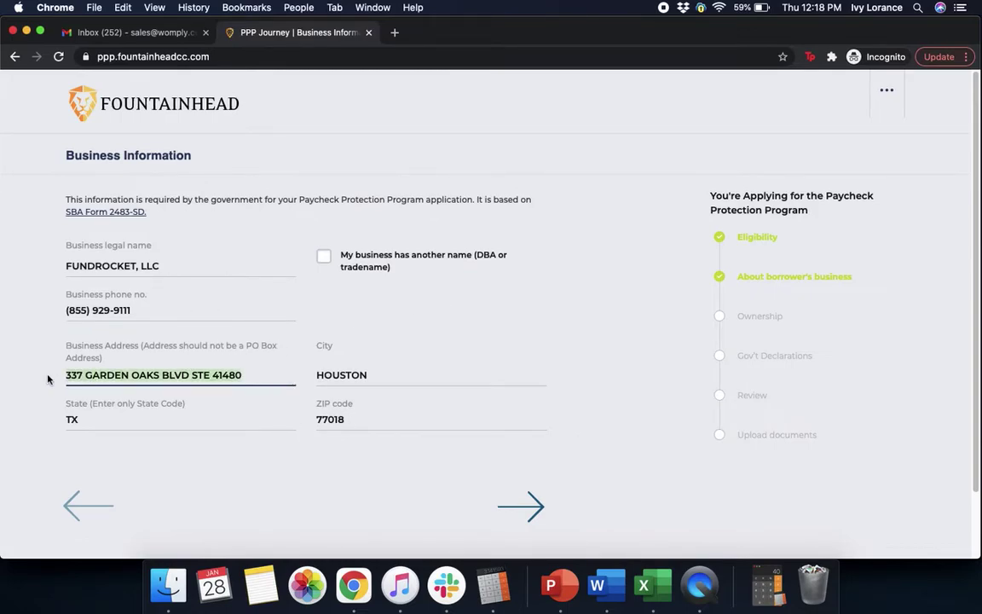
{"action": "key", "text": "BackSpace"}
{"action": "left_click", "coordinate": [94, 436]}
{"action": "left_click", "coordinate": [268, 475]}
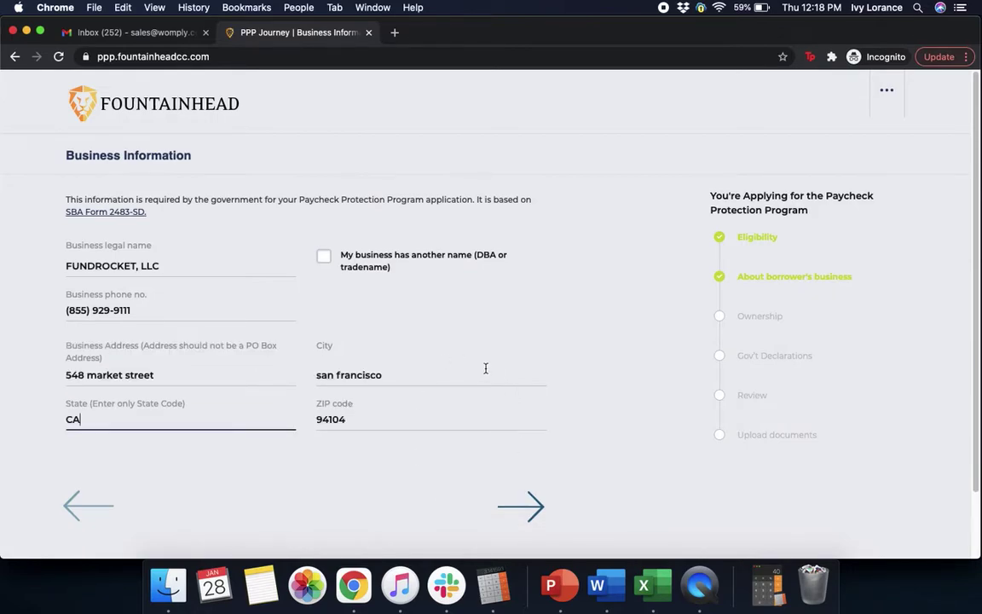
{"action": "left_click", "coordinate": [535, 507]}
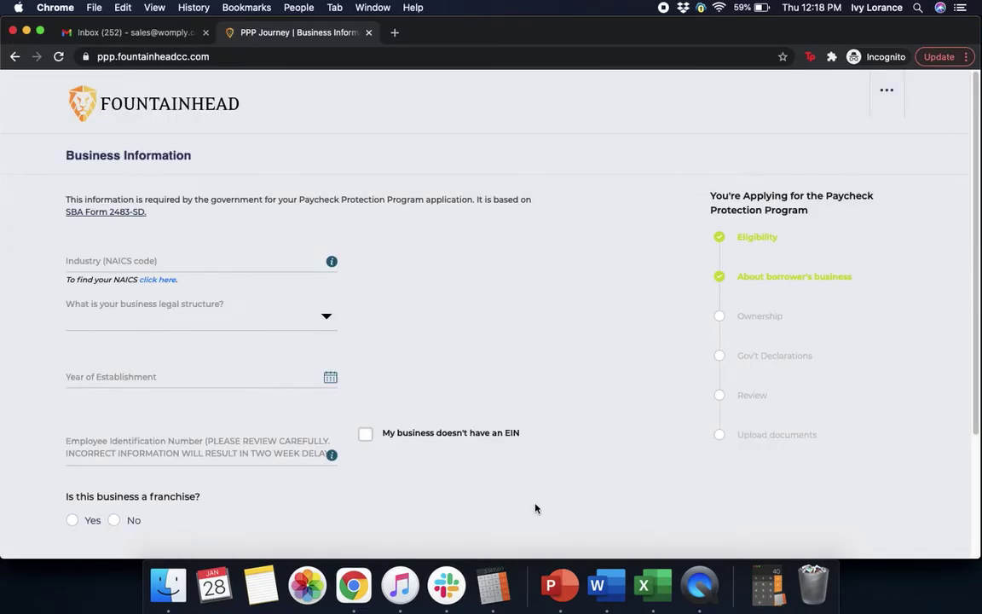
Step: Set industry to NAICS 541613 Marketing Consulting Services and legal structure to S Corp
{"action": "left_click", "coordinate": [222, 259]}
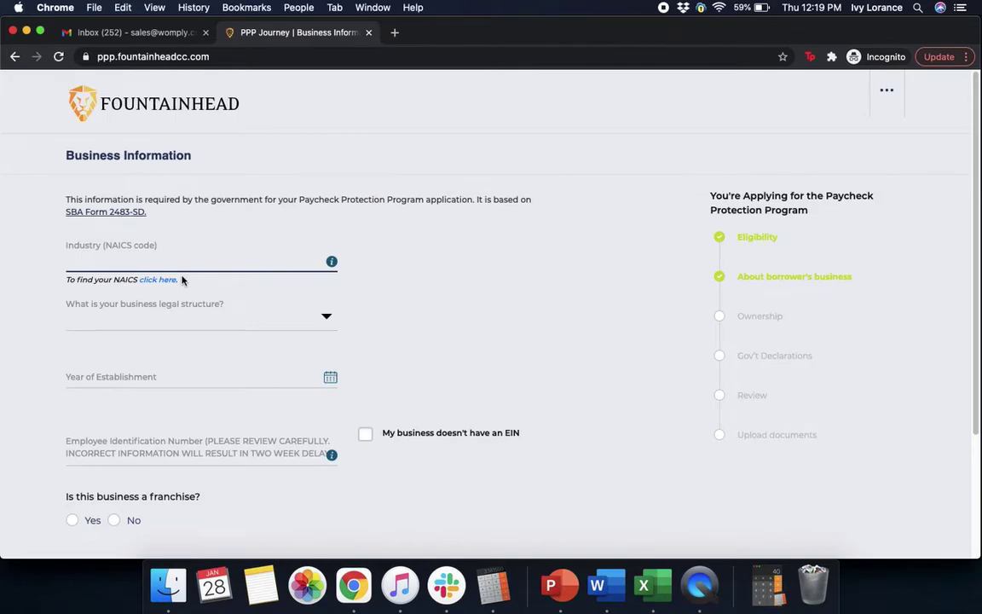
{"action": "type", "text": "541"}
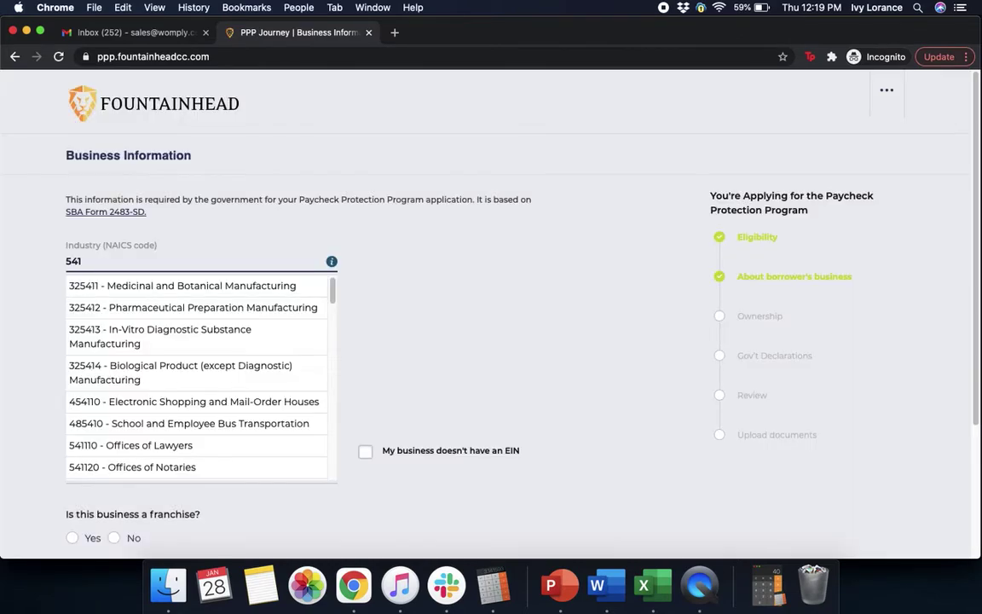
{"action": "type", "text": "613"}
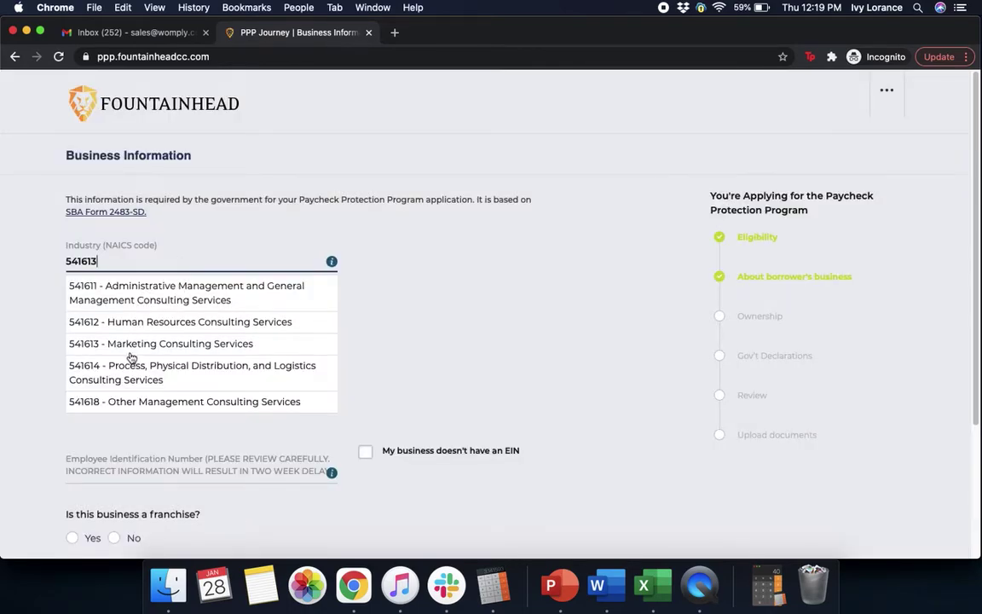
{"action": "left_click", "coordinate": [128, 343]}
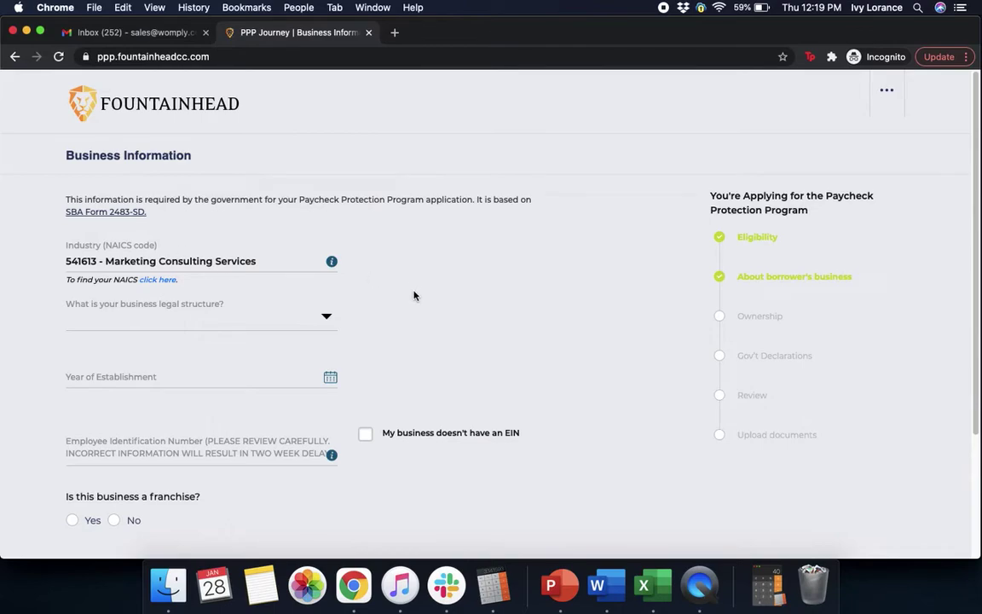
{"action": "scroll", "coordinate": [430, 299], "scroll_direction": "down", "scroll_amount": 3}
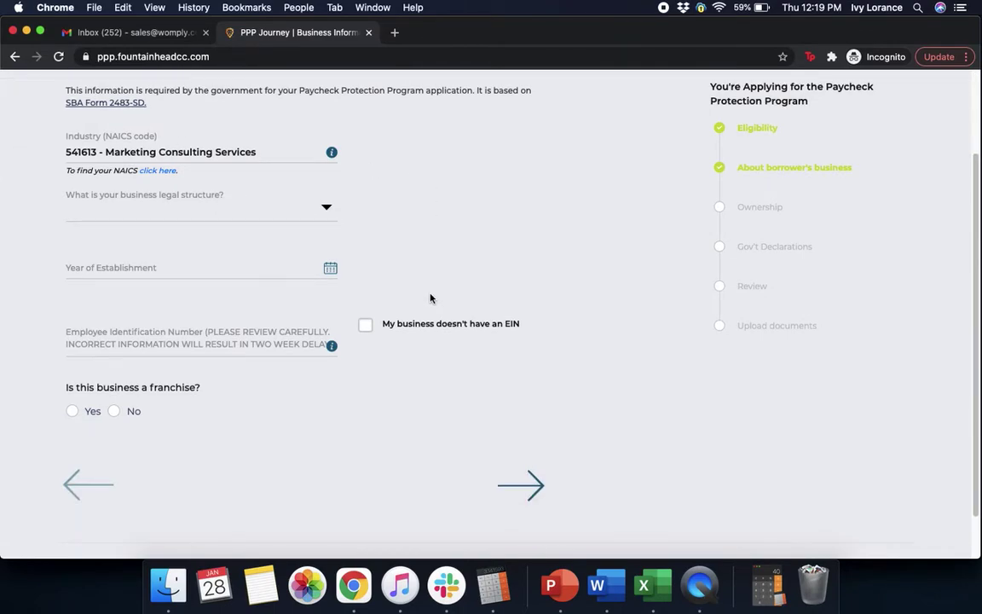
{"action": "left_click", "coordinate": [142, 211]}
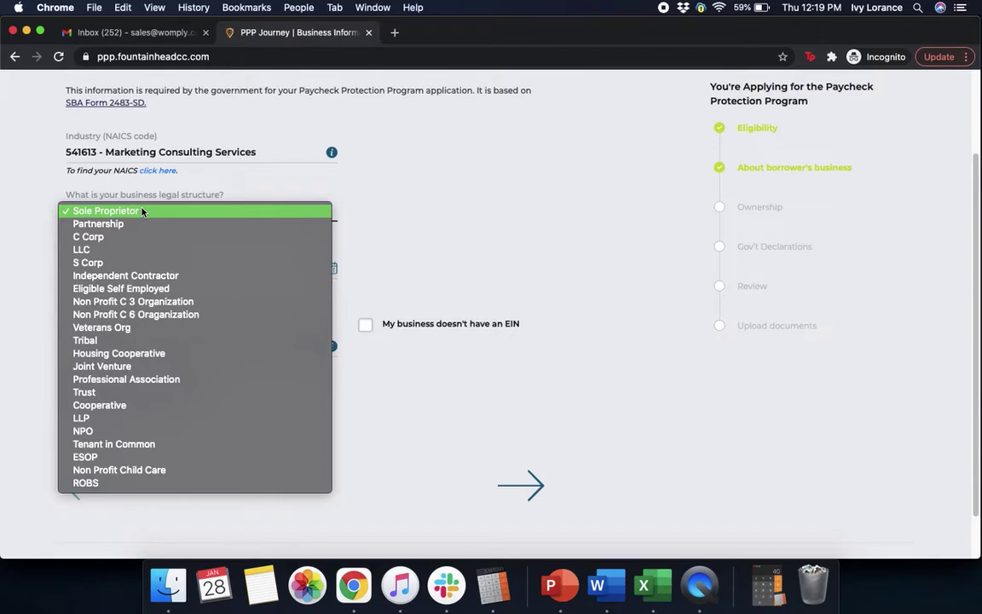
{"action": "left_click", "coordinate": [115, 263]}
{"action": "left_click", "coordinate": [513, 189]}
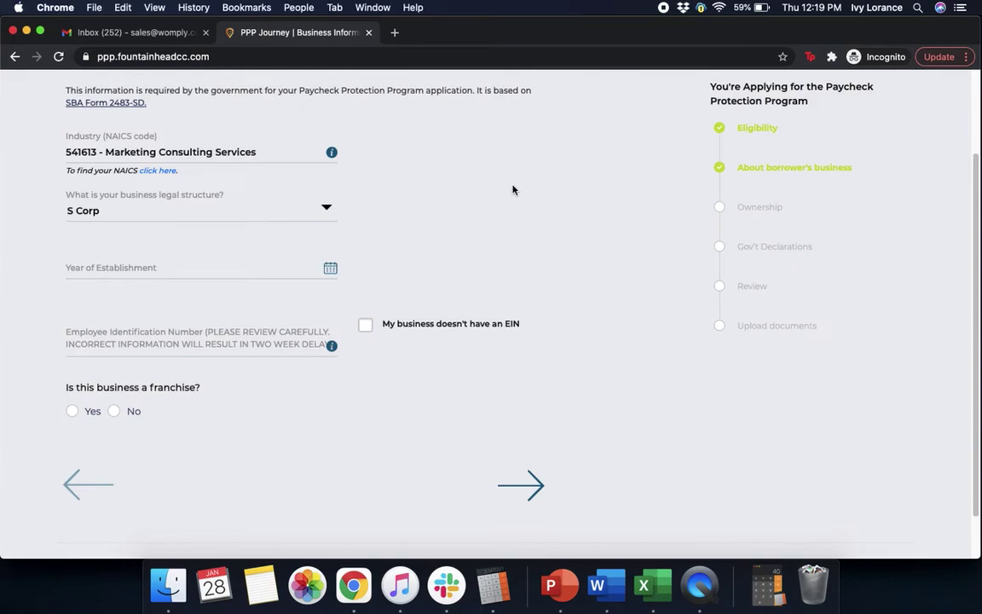
Step: Set the business establishment date to February 1, 2012
{"action": "scroll", "coordinate": [512, 189], "scroll_direction": "down", "scroll_amount": 2}
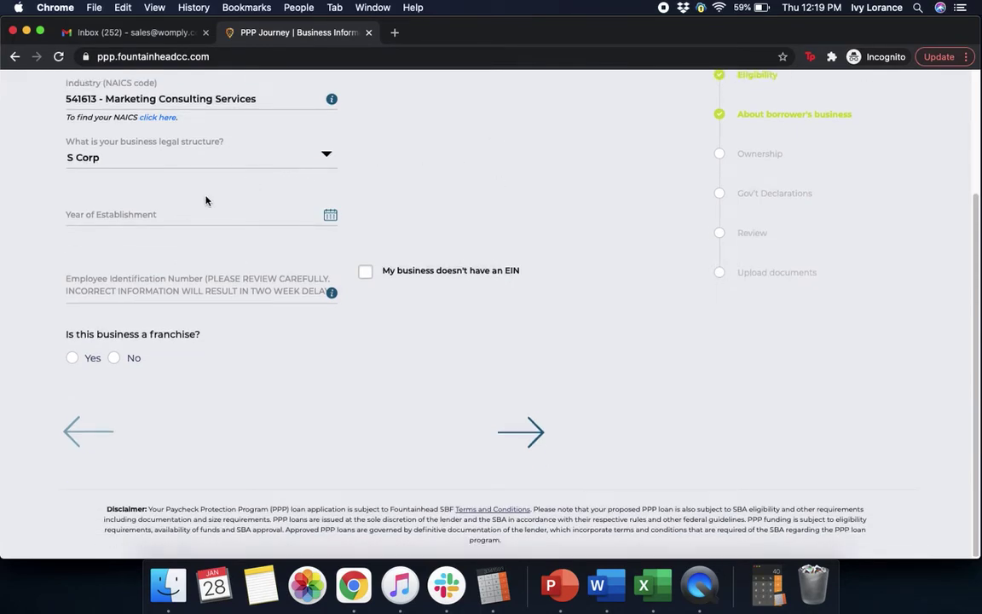
{"action": "left_click", "coordinate": [156, 215]}
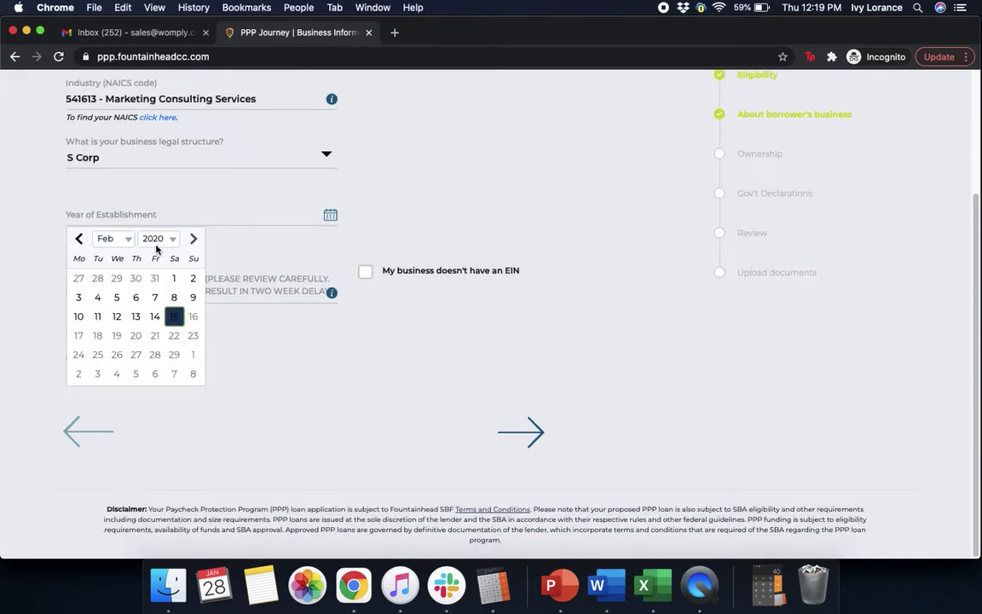
{"action": "left_click", "coordinate": [156, 241]}
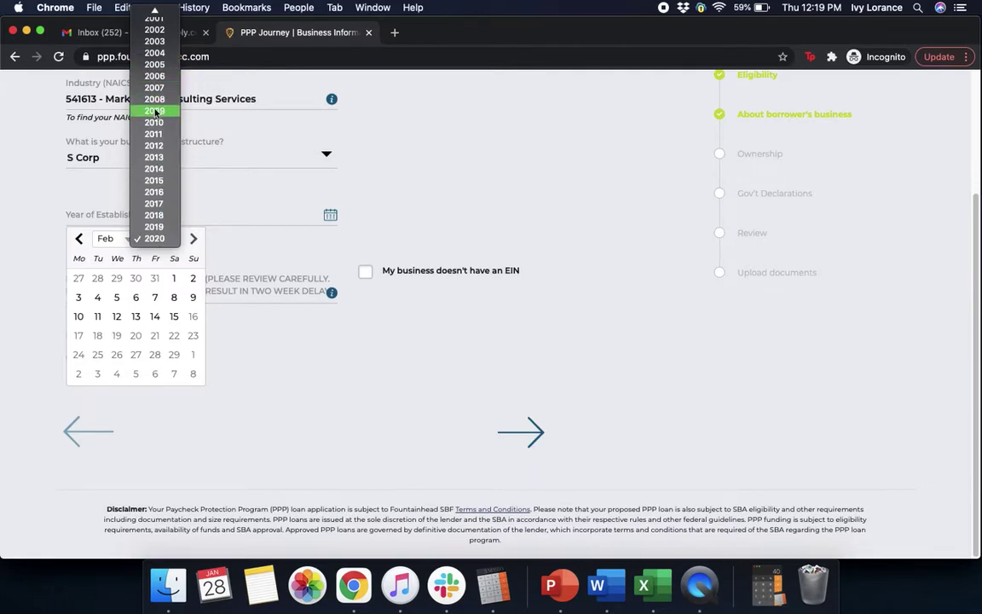
{"action": "left_click", "coordinate": [153, 145]}
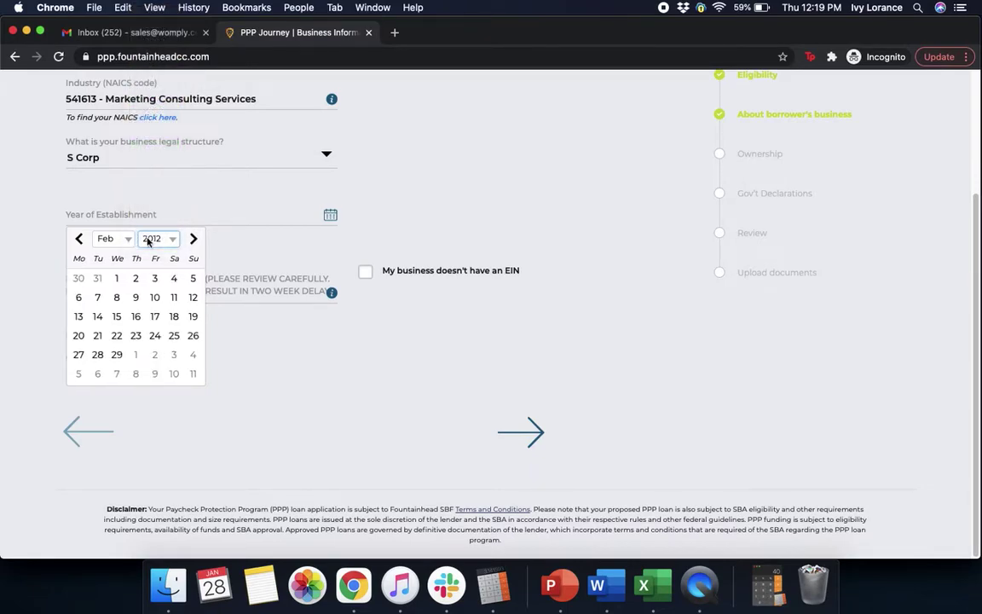
{"action": "left_click", "coordinate": [117, 277]}
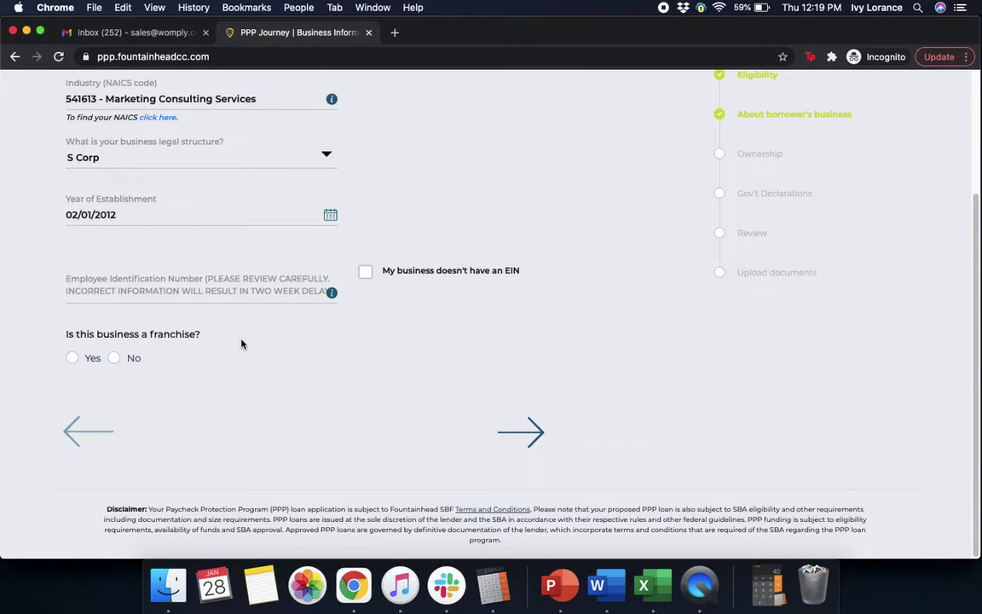
Step: Enter the employer identification number, answer No to franchise, and continue to Ownership
{"action": "left_click", "coordinate": [183, 282]}
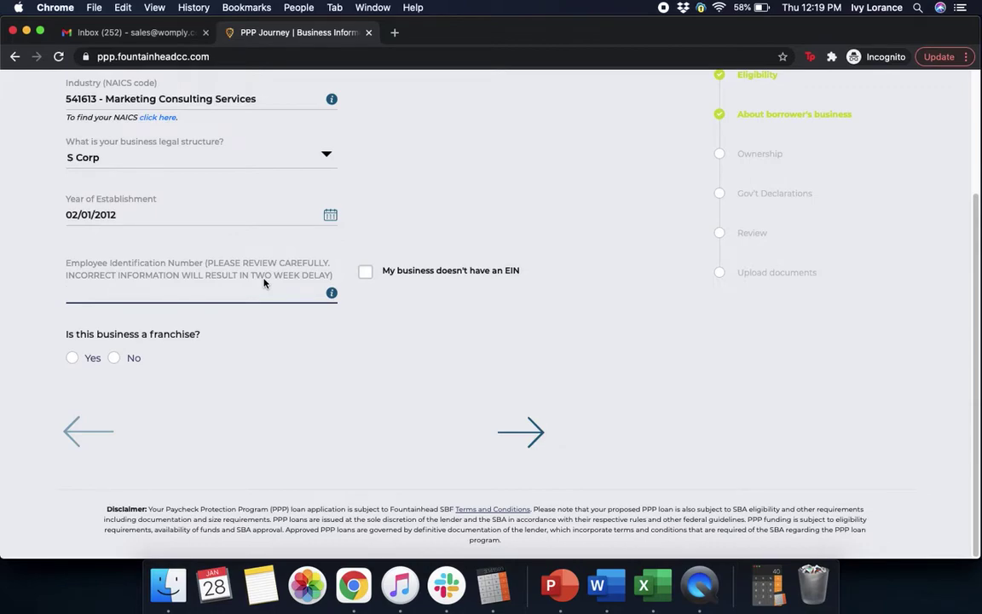
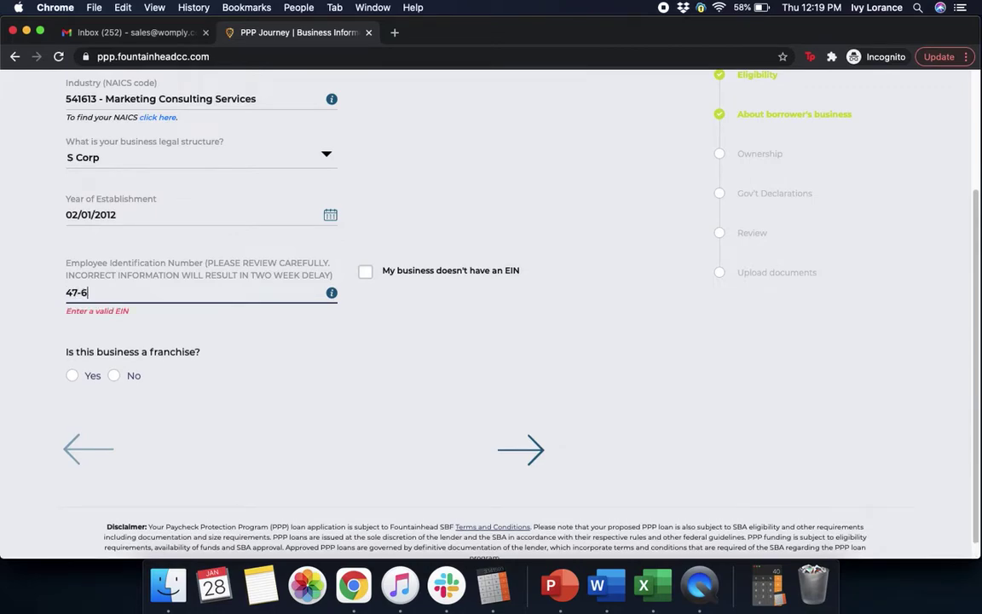
{"action": "left_click", "coordinate": [554, 325]}
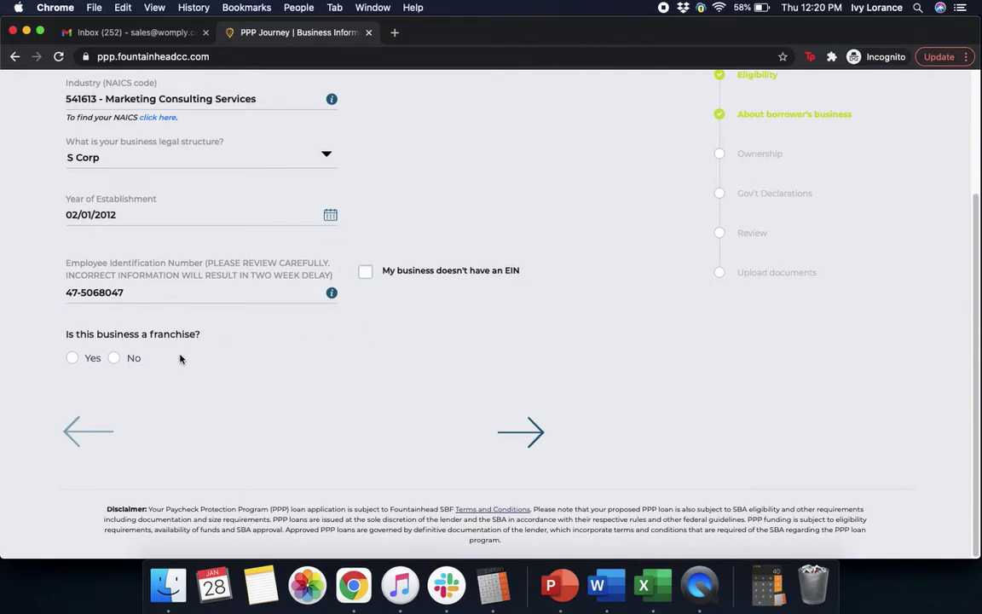
{"action": "left_click", "coordinate": [114, 358]}
{"action": "left_click", "coordinate": [526, 446]}
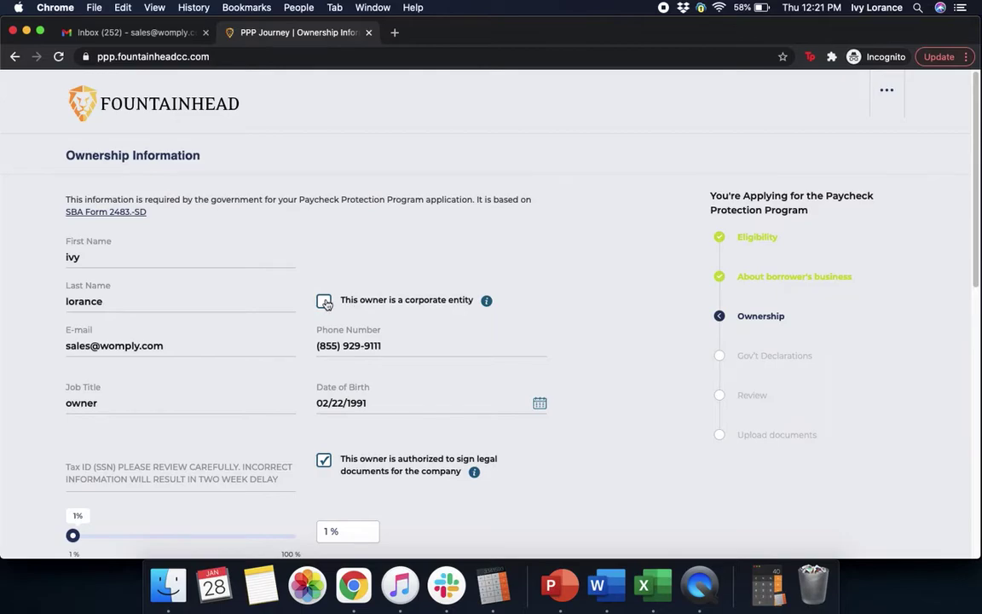
Step: Type the owner's Social Security number and drag the ownership share slider to 100%
{"action": "scroll", "coordinate": [562, 485], "scroll_direction": "down", "scroll_amount": 5}
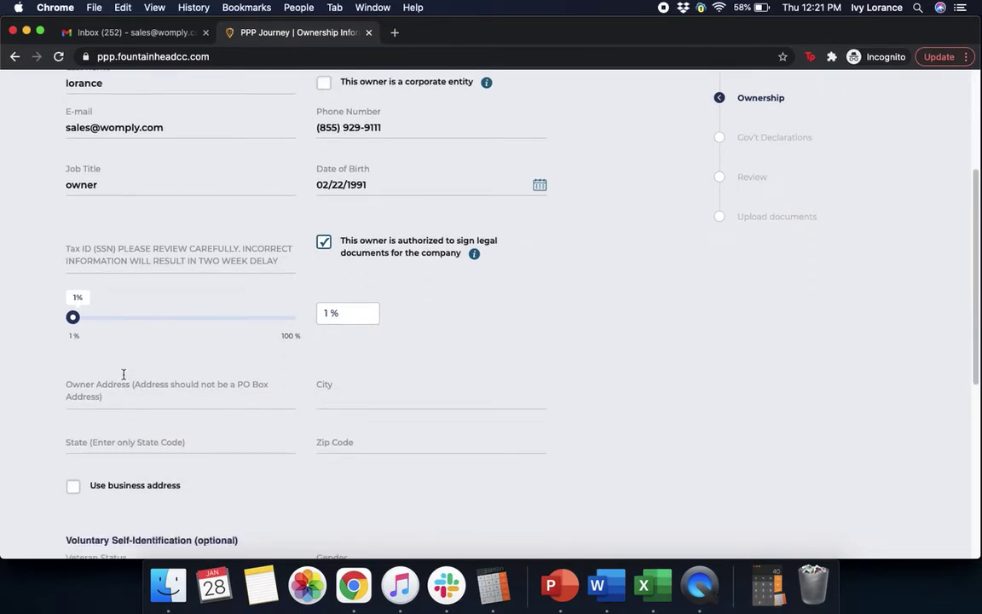
{"action": "left_click", "coordinate": [123, 262]}
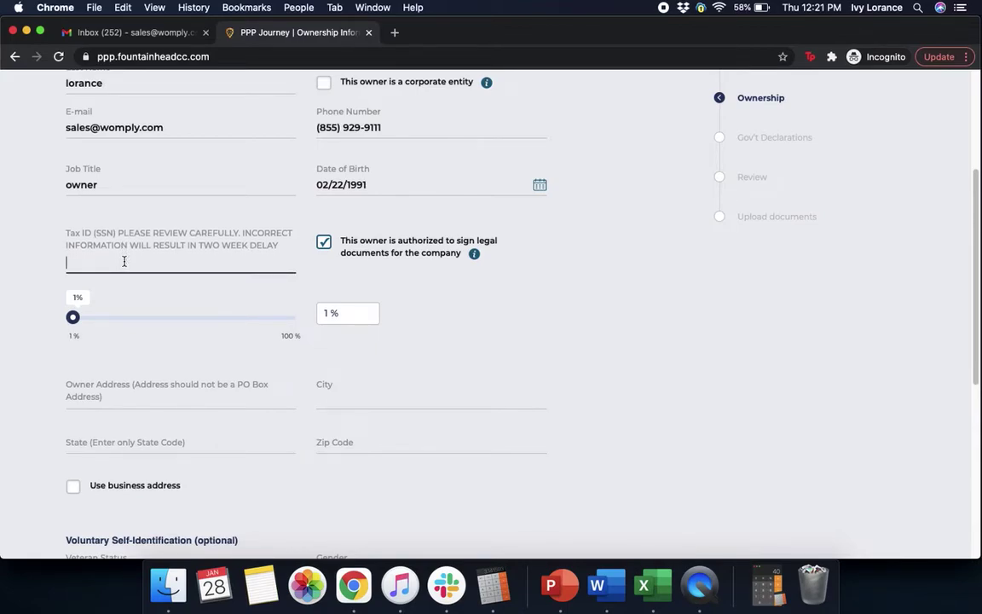
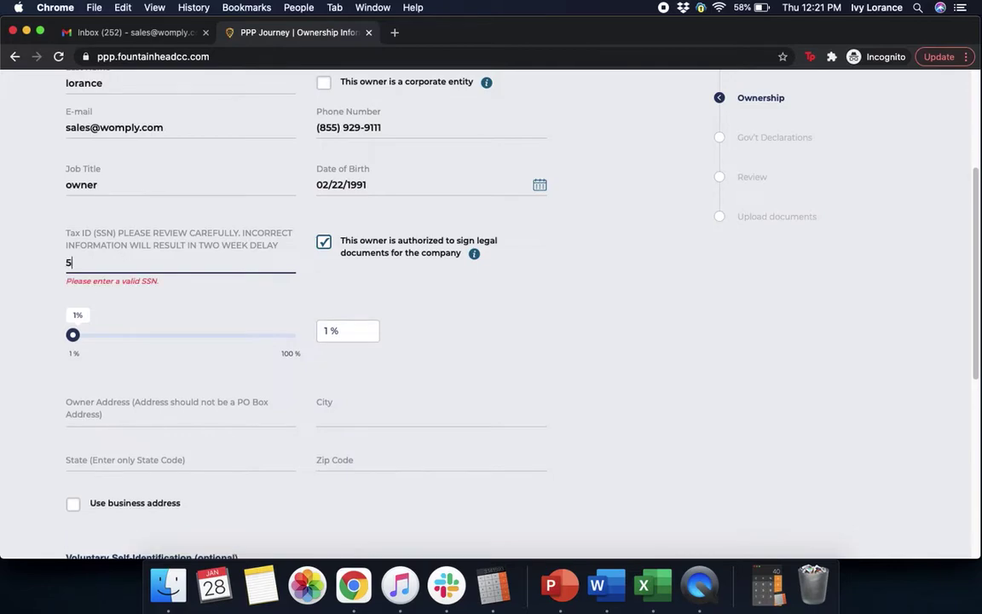
{"action": "left_click", "coordinate": [561, 271]}
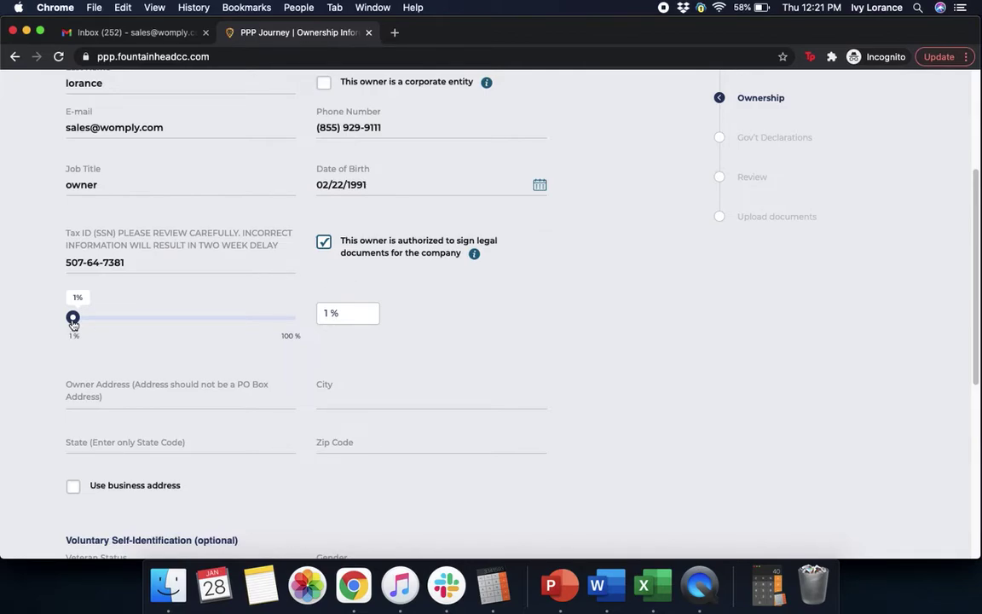
{"action": "left_click_drag", "start_coordinate": [73, 323], "coordinate": [290, 316]}
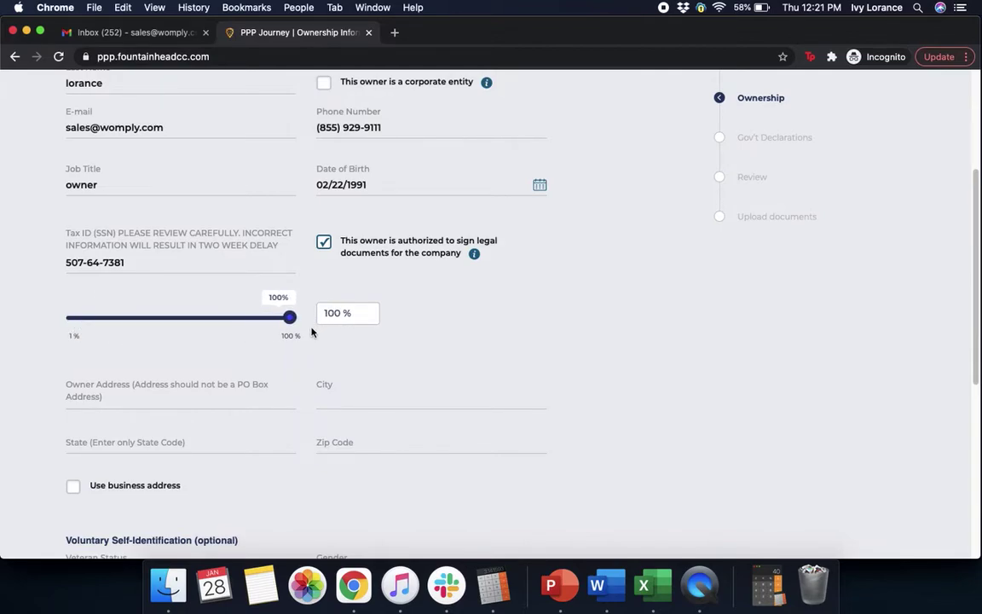
{"action": "scroll", "coordinate": [504, 338], "scroll_direction": "down", "scroll_amount": 1}
Step: Fill the Owner Address street, City, State and Zip Code fields with the owner's home address
{"action": "scroll", "coordinate": [505, 333], "scroll_direction": "down", "scroll_amount": 5}
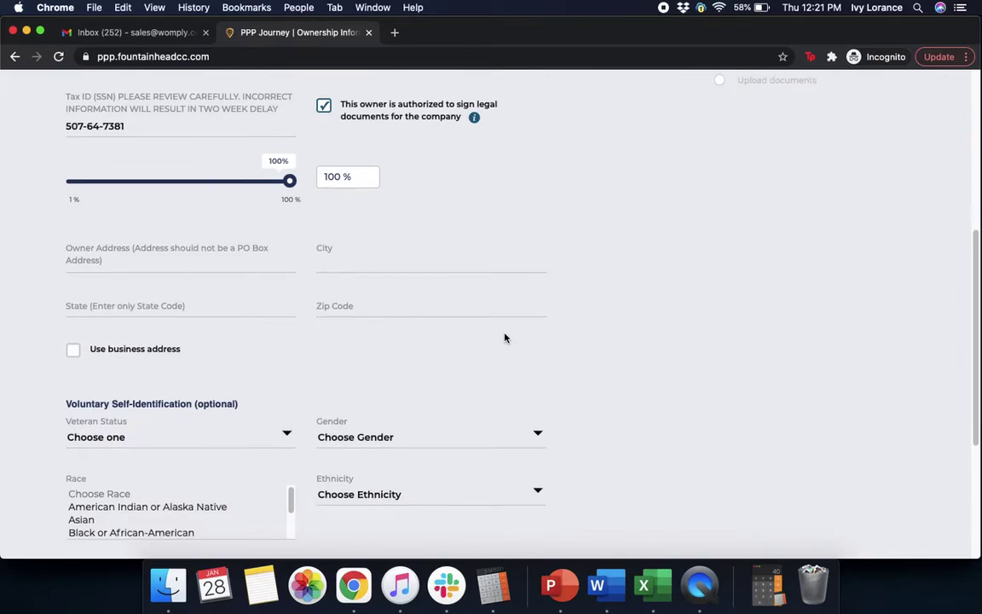
{"action": "left_click", "coordinate": [124, 182]}
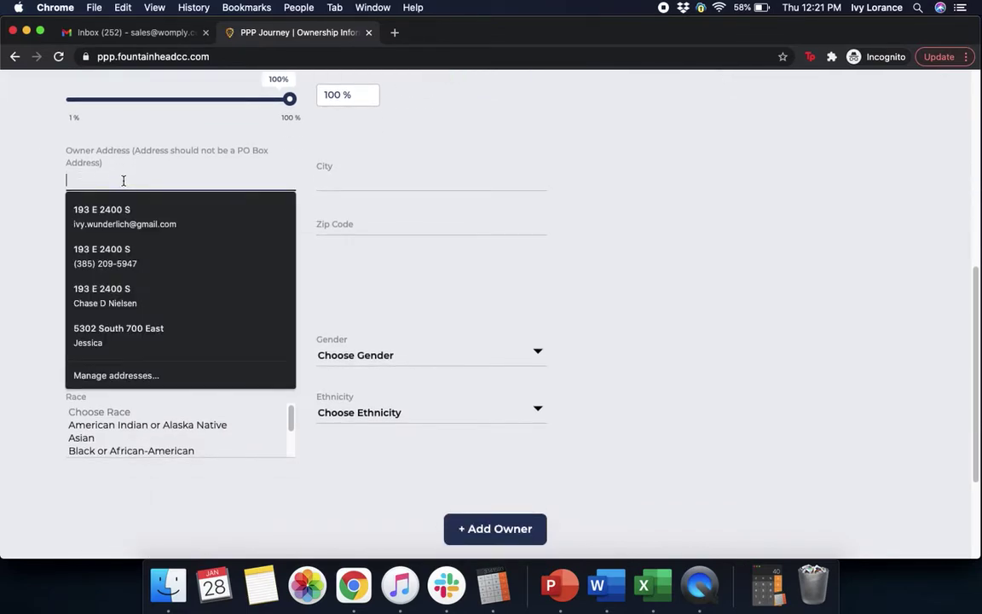
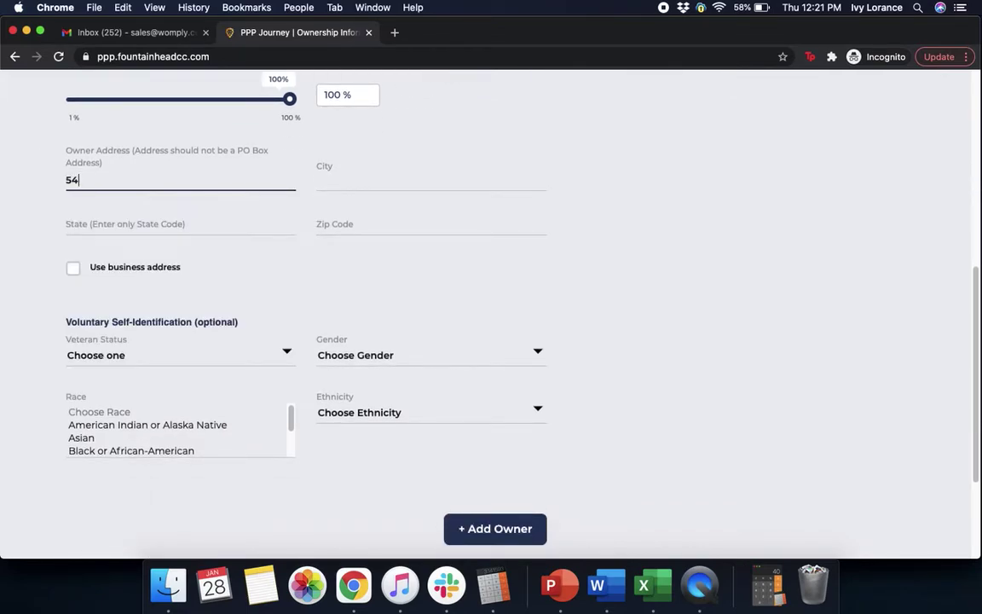
{"action": "left_click", "coordinate": [342, 183]}
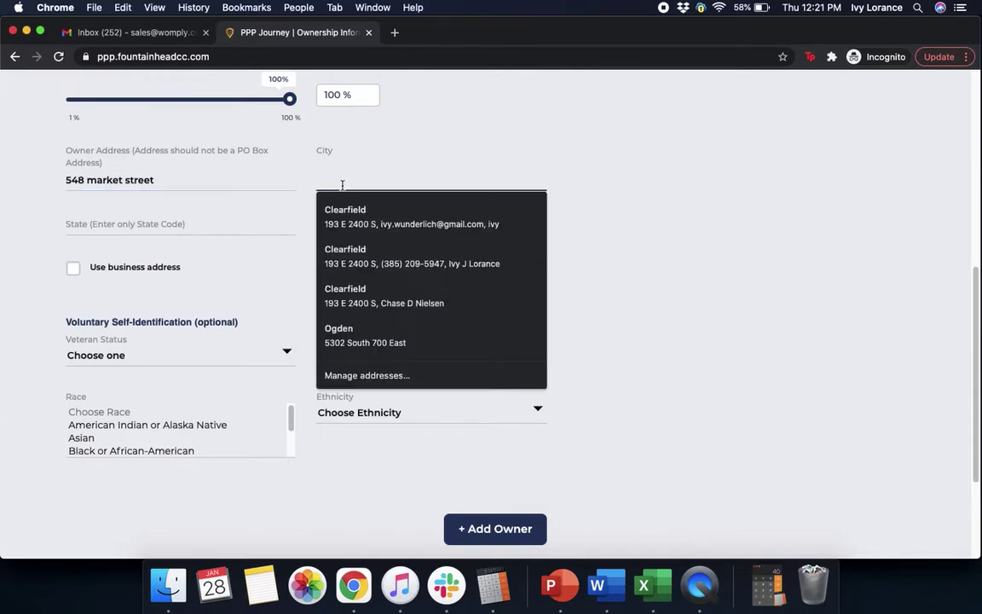
{"action": "type", "text": "san f"}
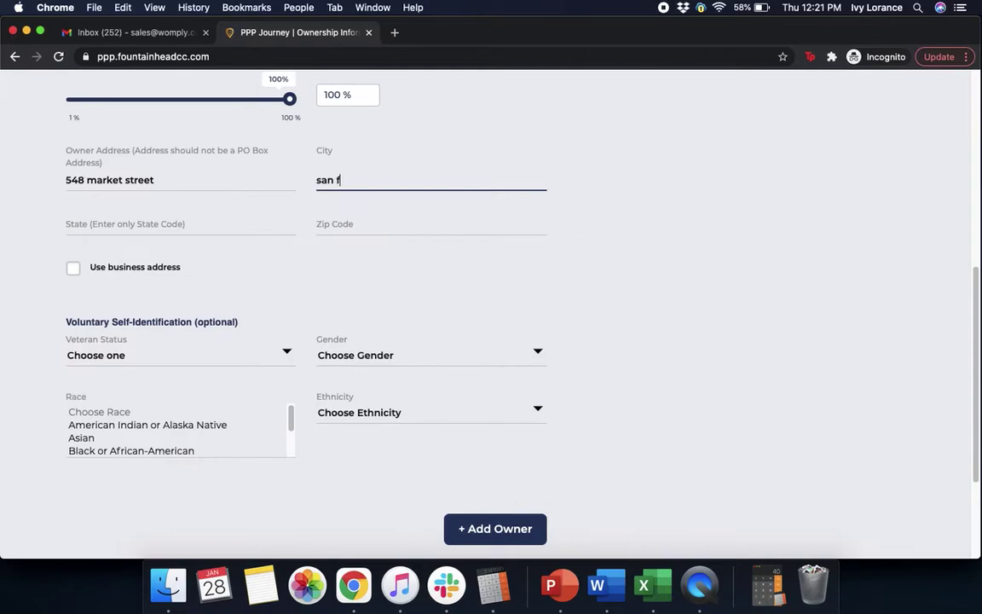
{"action": "type", "text": "rancisco"}
{"action": "left_click", "coordinate": [178, 218]}
{"action": "type", "text": "CA"}
{"action": "left_click", "coordinate": [339, 227]}
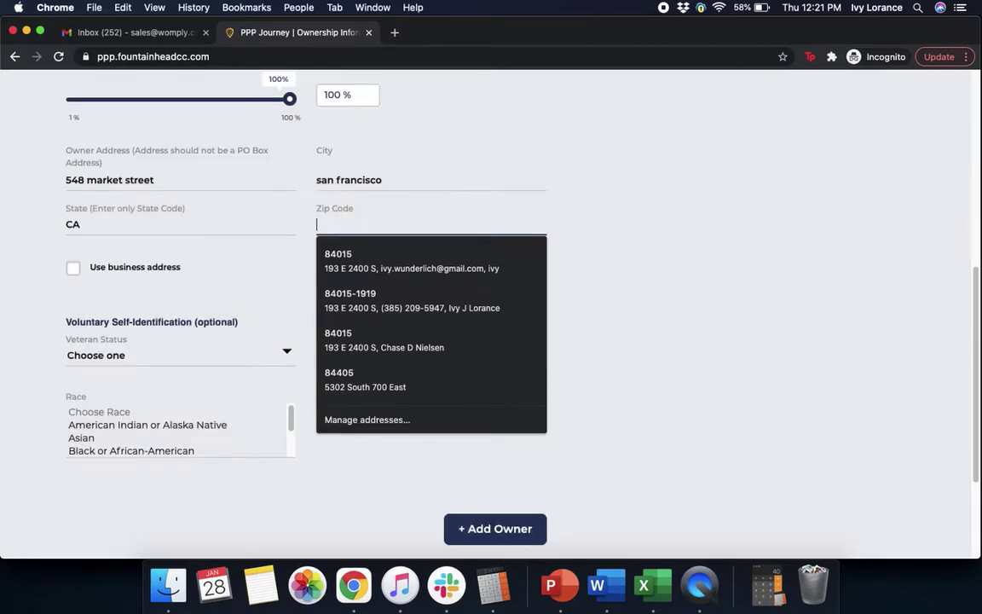
{"action": "type", "text": "94104"}
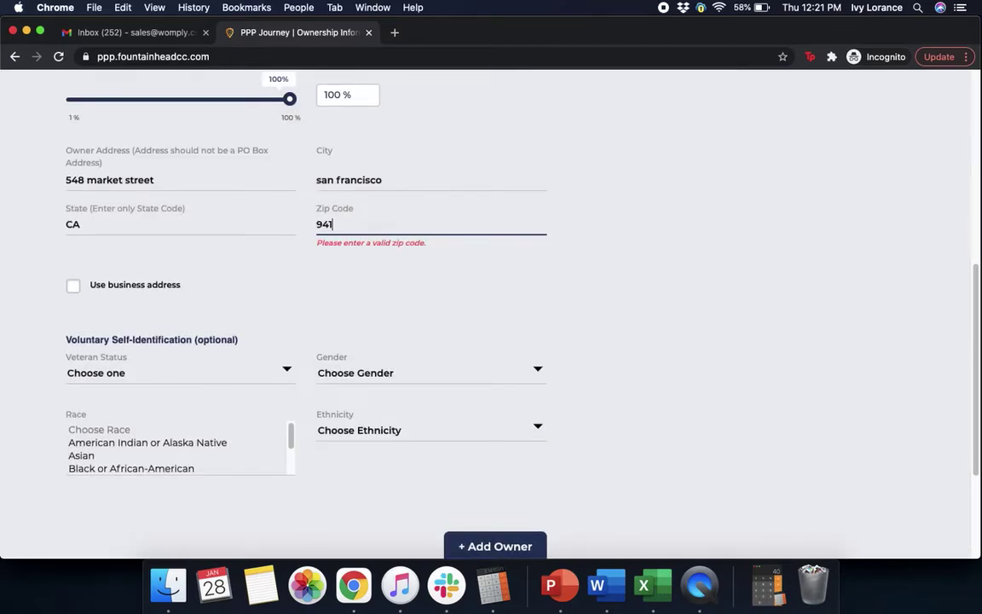
{"action": "left_click", "coordinate": [771, 236]}
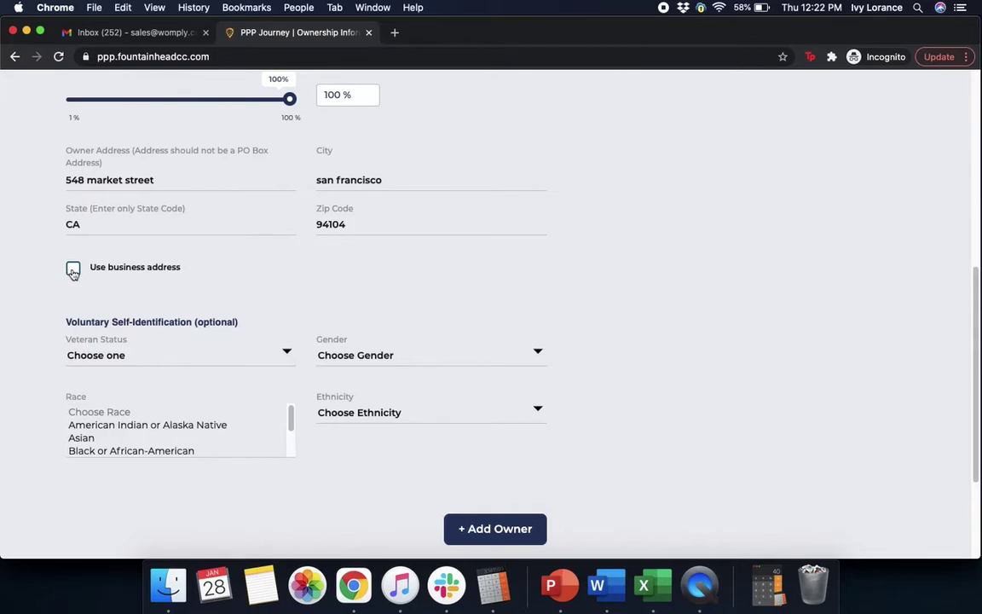
{"action": "scroll", "coordinate": [286, 268], "scroll_direction": "down", "scroll_amount": 3}
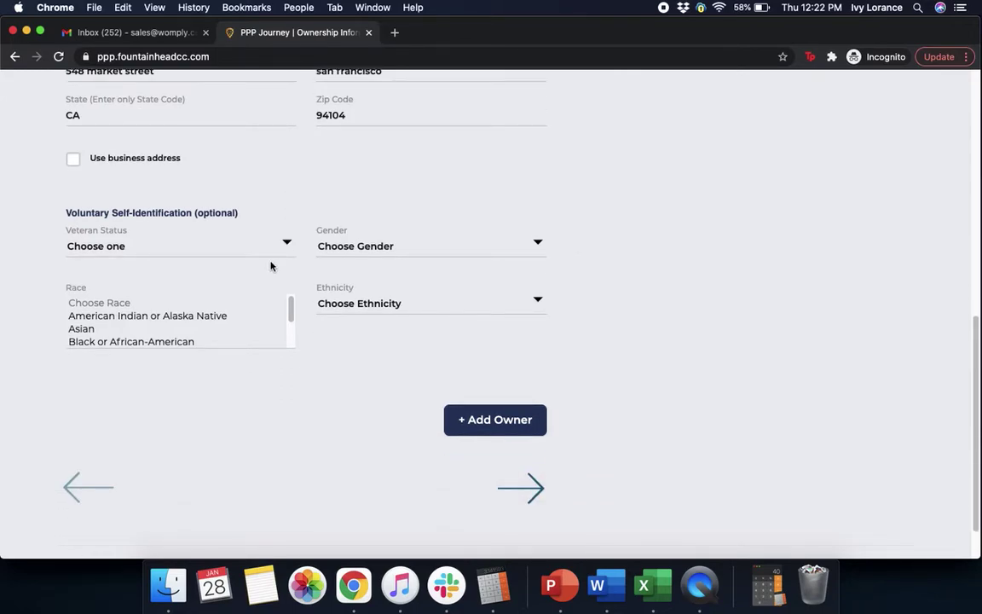
Step: Set the owner as Non-Veteran, Female, White, Not Hispanic or Latino, then continue
{"action": "left_click", "coordinate": [155, 246]}
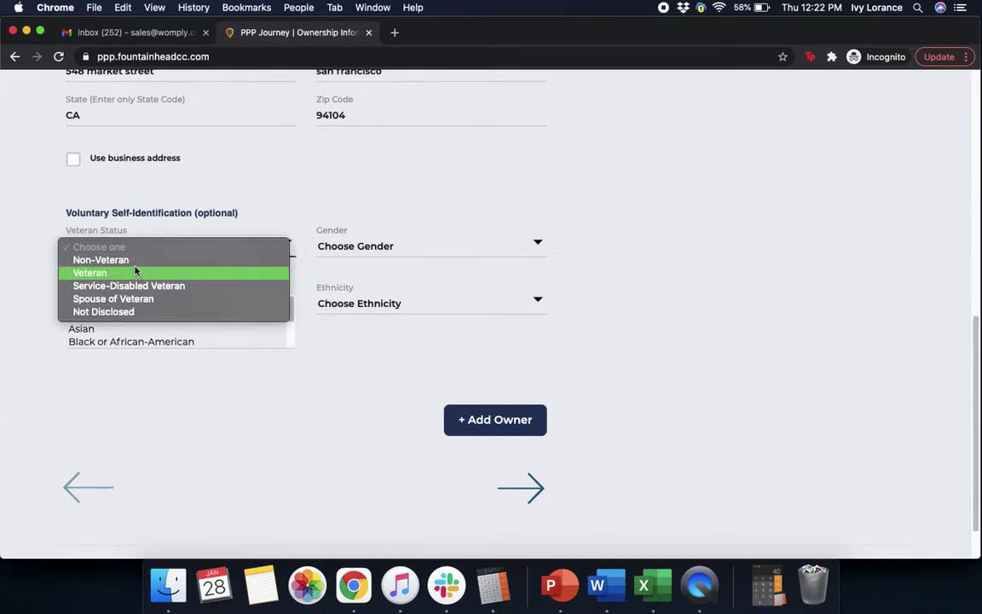
{"action": "left_click", "coordinate": [136, 260]}
{"action": "left_click", "coordinate": [437, 246]}
{"action": "left_click", "coordinate": [409, 272]}
{"action": "left_click", "coordinate": [285, 325]}
{"action": "scroll", "coordinate": [285, 326], "scroll_direction": "down", "scroll_amount": 3}
{"action": "left_click", "coordinate": [202, 327]}
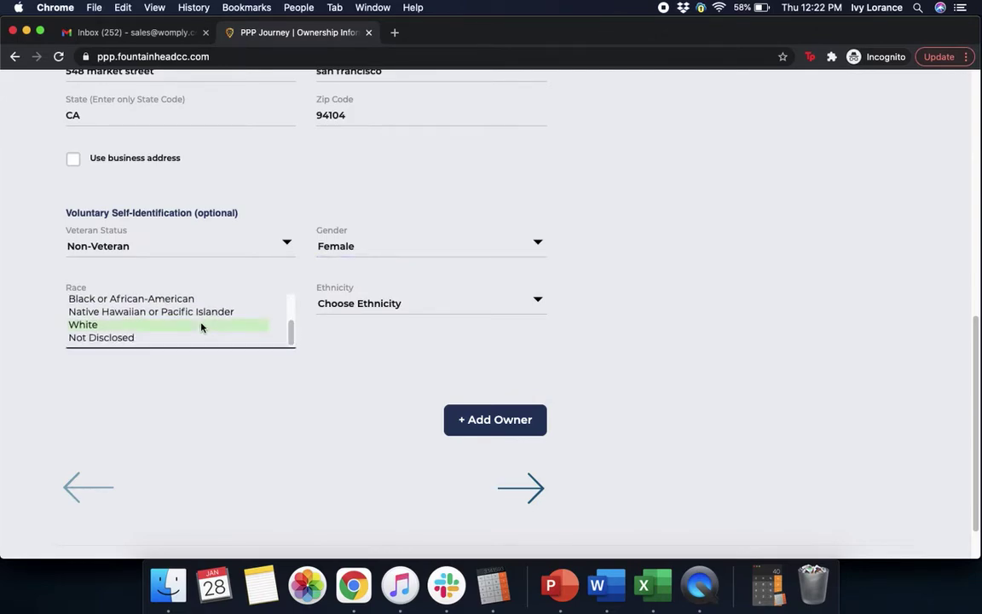
{"action": "left_click", "coordinate": [417, 300]}
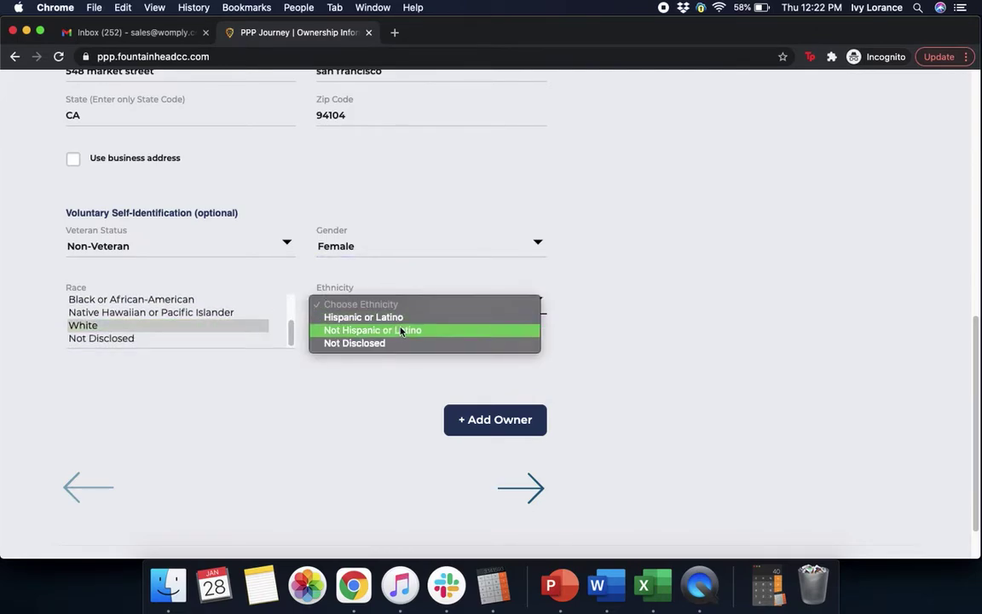
{"action": "left_click", "coordinate": [399, 332]}
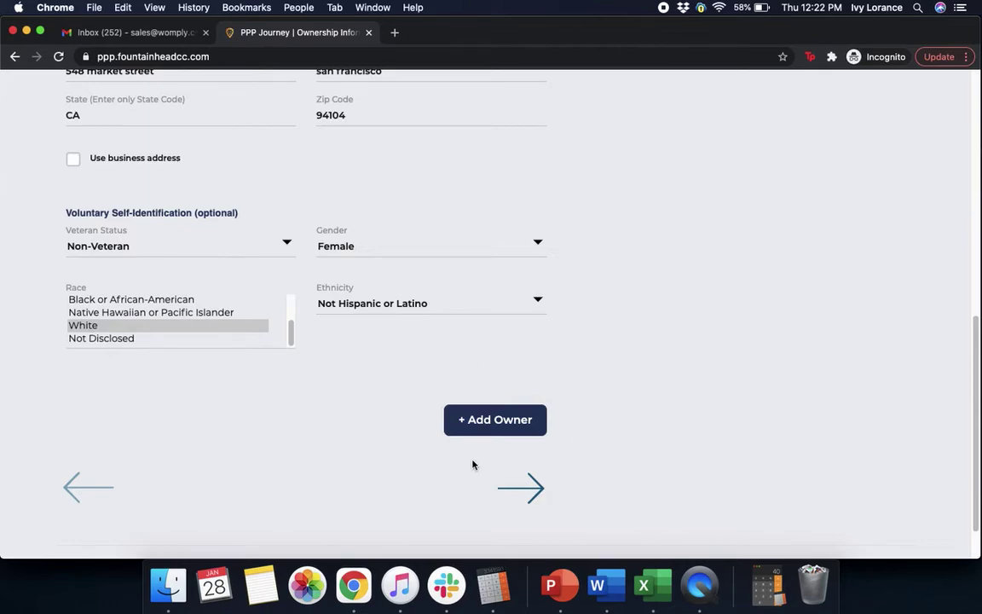
{"action": "left_click", "coordinate": [531, 497]}
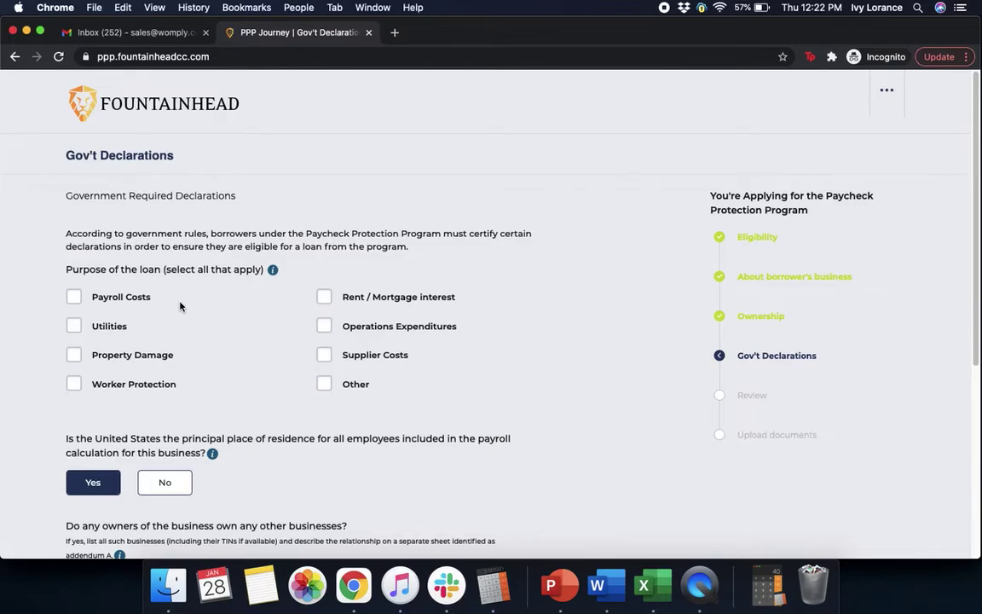
Step: Choose Payroll Costs as the loan purpose, answer No to other businesses and franchise, and continue
{"action": "left_click", "coordinate": [75, 297]}
{"action": "scroll", "coordinate": [536, 373], "scroll_direction": "down", "scroll_amount": 5}
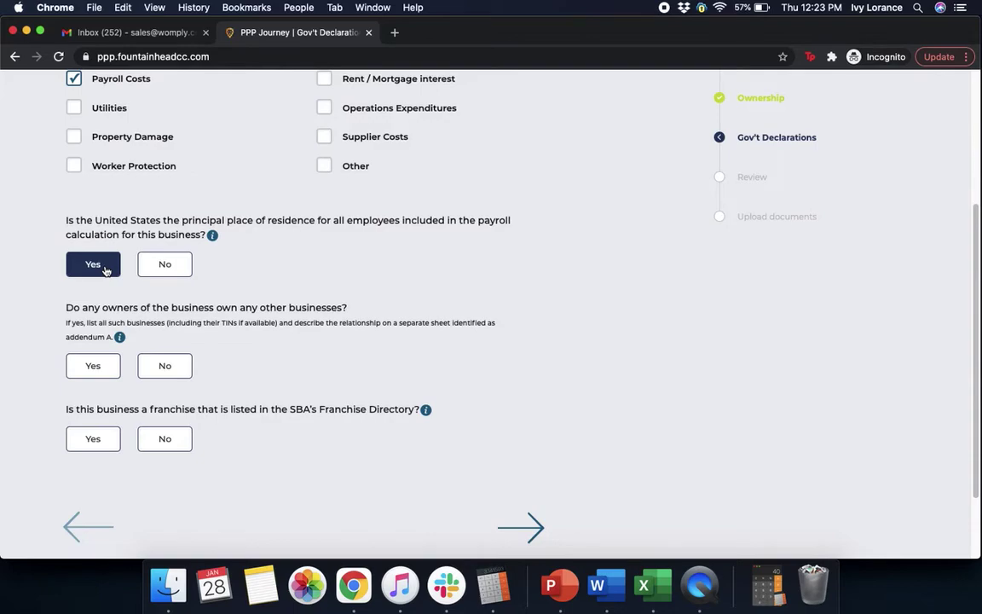
{"action": "left_click", "coordinate": [183, 371]}
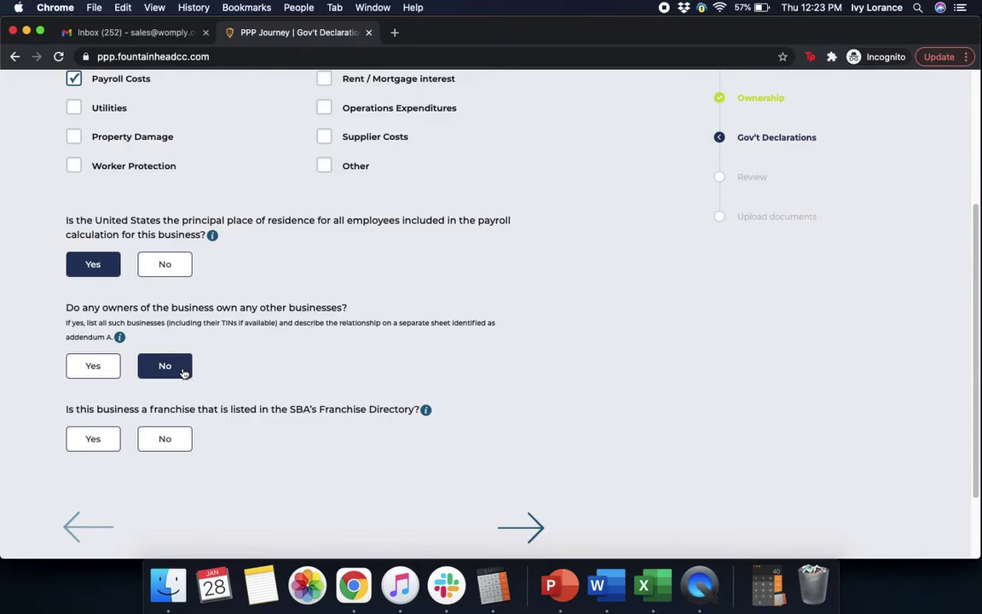
{"action": "left_click", "coordinate": [178, 440]}
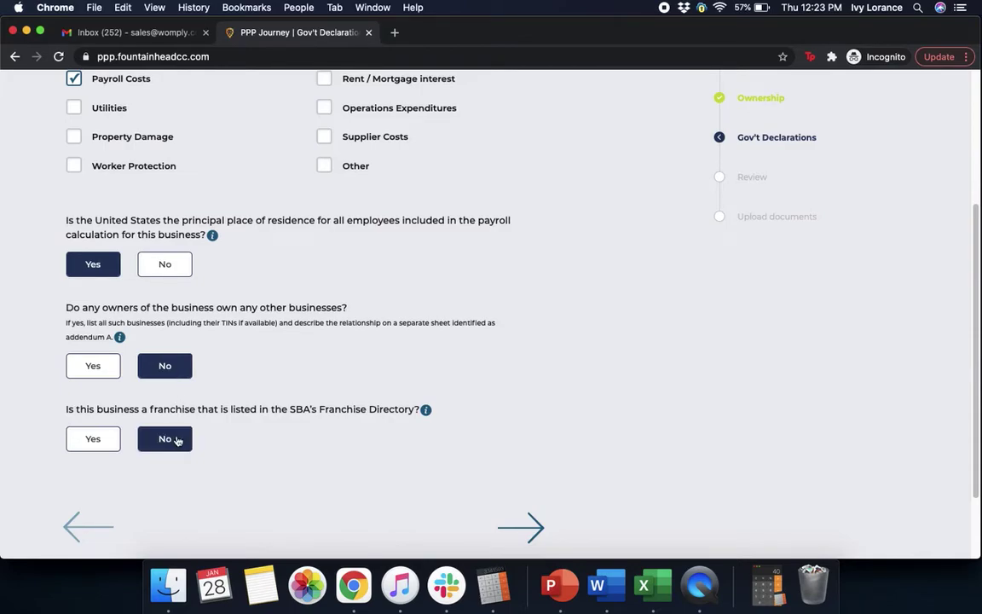
{"action": "left_click", "coordinate": [527, 530]}
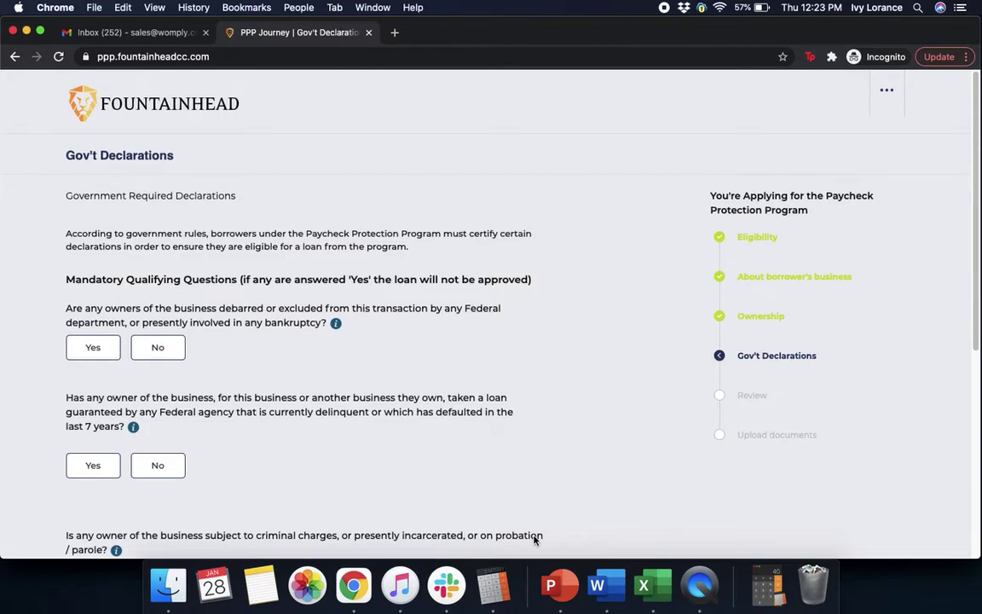
Step: Answer No to the debarment/bankruptcy and delinquent federal loan questions
{"action": "left_click", "coordinate": [153, 345]}
{"action": "scroll", "coordinate": [346, 458], "scroll_direction": "down", "scroll_amount": 3}
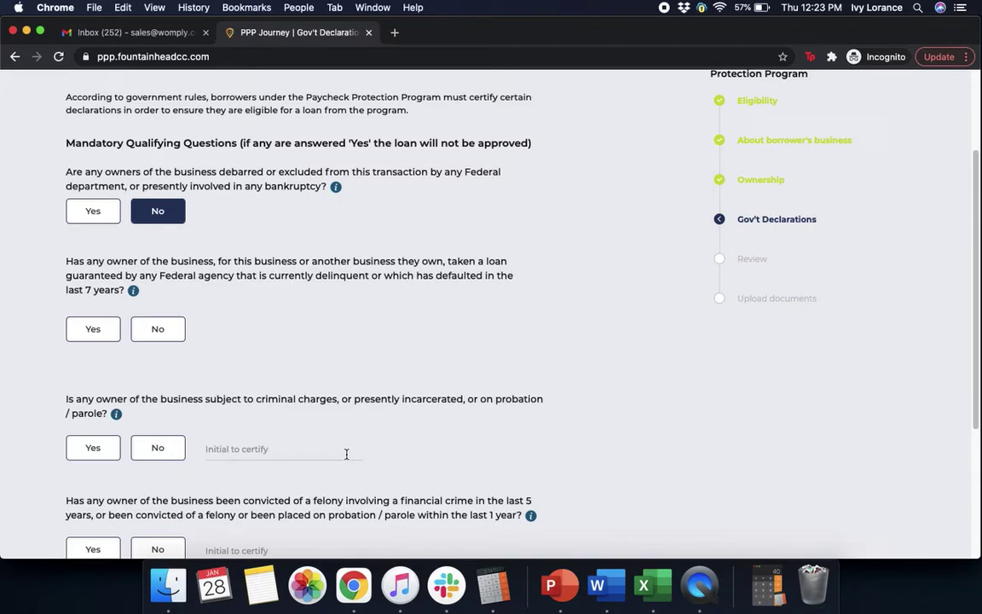
{"action": "left_click", "coordinate": [156, 330]}
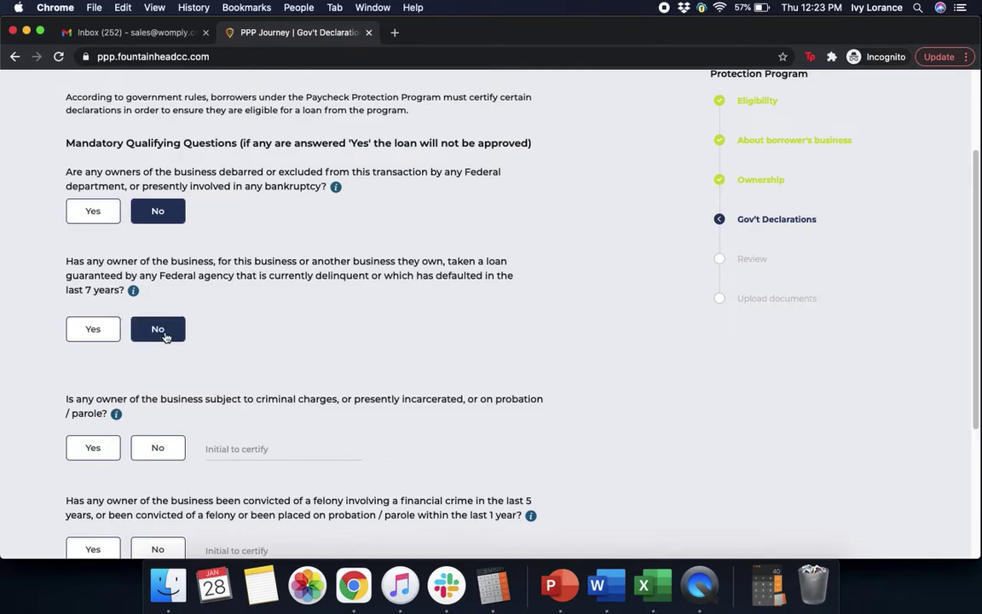
{"action": "scroll", "coordinate": [348, 342], "scroll_direction": "down", "scroll_amount": 3}
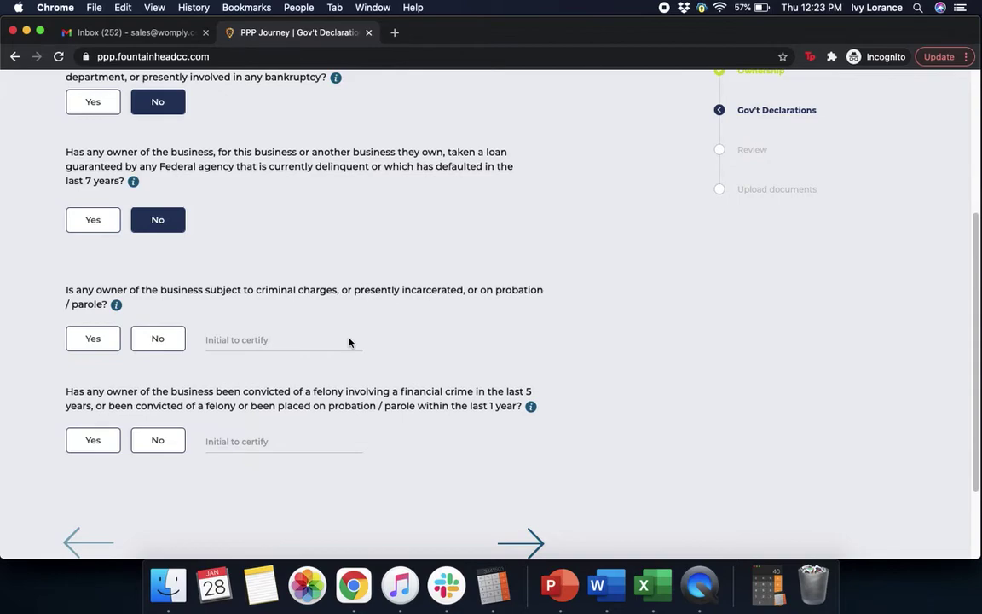
Step: Answer No to the criminal charges and felony questions, initial both, and continue to certifications
{"action": "left_click", "coordinate": [157, 338]}
{"action": "left_click", "coordinate": [240, 339]}
{"action": "type", "text": "IL"}
{"action": "left_click", "coordinate": [430, 340]}
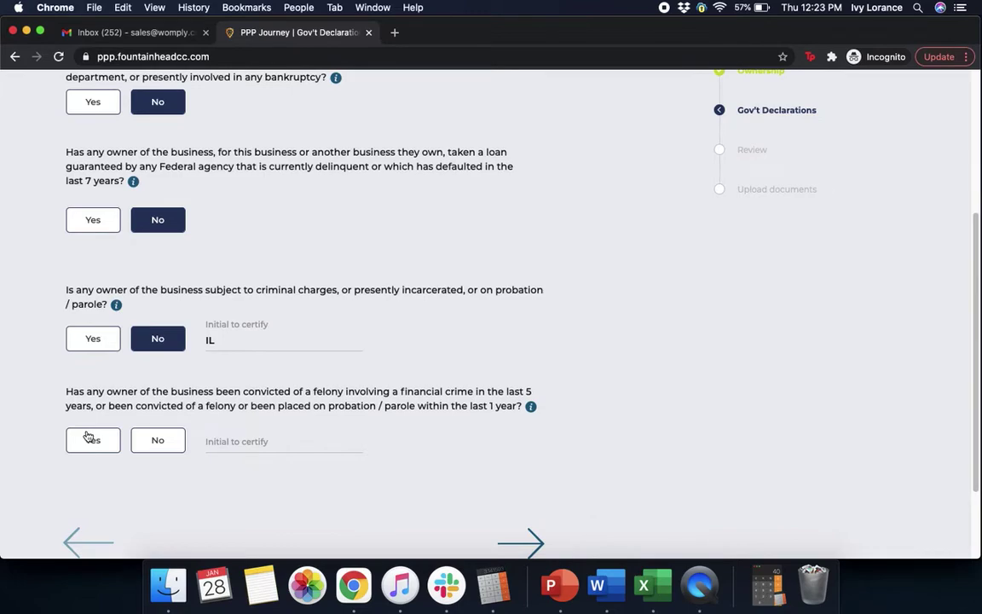
{"action": "left_click", "coordinate": [160, 444]}
{"action": "left_click", "coordinate": [244, 443]}
{"action": "type", "text": "IL"}
{"action": "left_click", "coordinate": [704, 403]}
{"action": "left_click", "coordinate": [532, 547]}
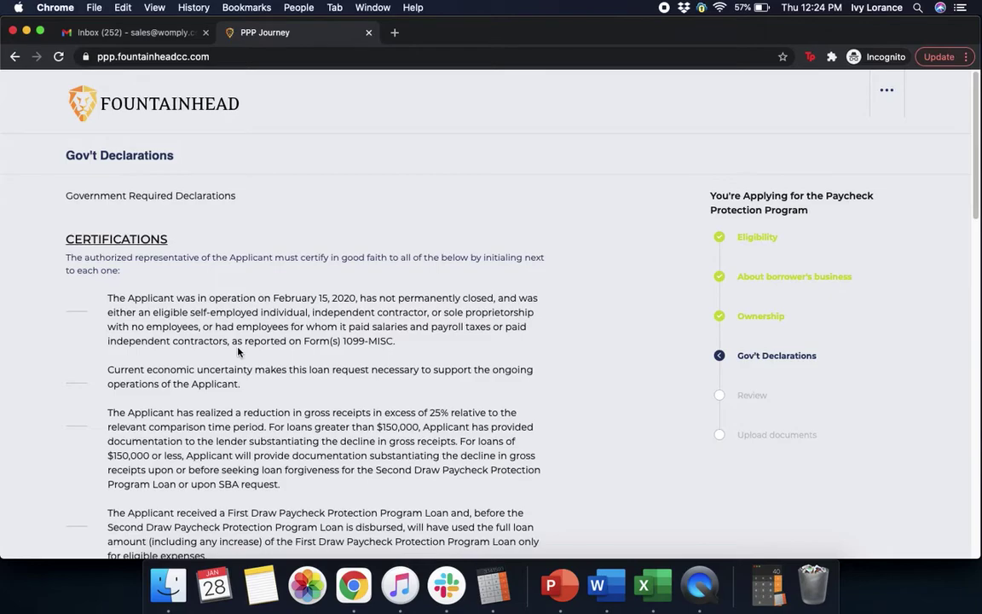
Step: Initial the first certification, economic uncertainty and gross receipts reduction statements with the applicant's initials
{"action": "left_click", "coordinate": [83, 303]}
{"action": "type", "text": "il"}
{"action": "left_click", "coordinate": [67, 373]}
{"action": "type", "text": "IL"}
{"action": "left_click", "coordinate": [71, 415]}
{"action": "type", "text": "IL"}
Step: Initial the First Draw loan and use of funds statements
{"action": "scroll", "coordinate": [609, 469], "scroll_direction": "down", "scroll_amount": 5}
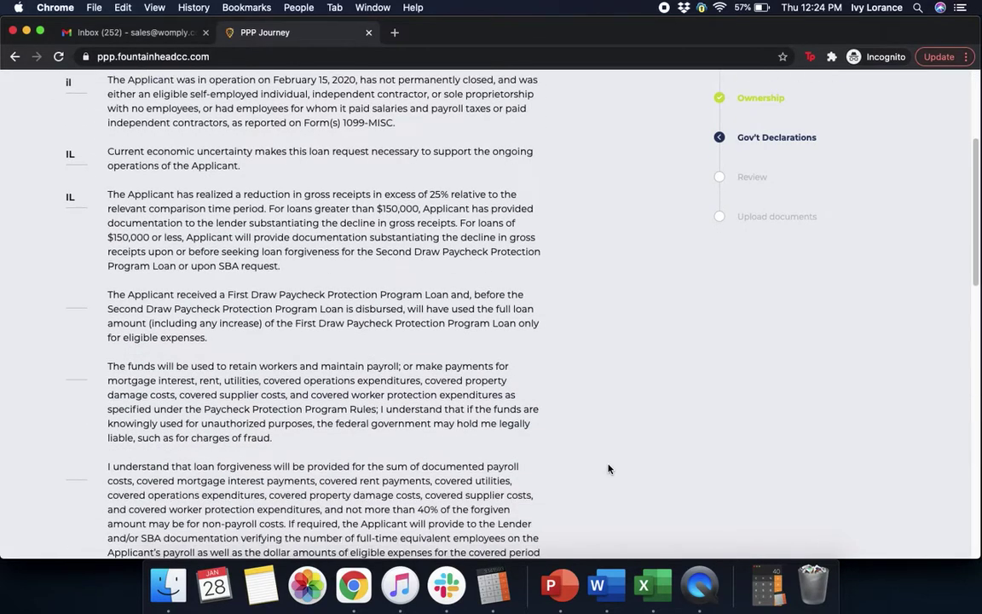
{"action": "left_click", "coordinate": [70, 299]}
{"action": "type", "text": "IL"}
{"action": "left_click", "coordinate": [77, 369]}
{"action": "type", "text": "IL"}
{"action": "scroll", "coordinate": [609, 427], "scroll_direction": "down", "scroll_amount": 5}
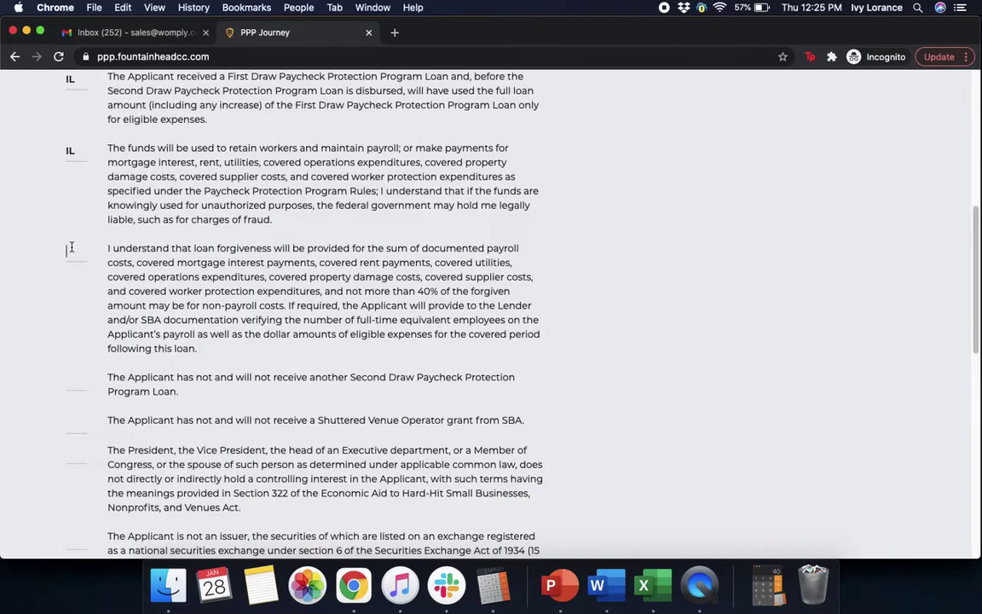
Step: Initial the loan forgiveness and no other Second Draw loan statements
{"action": "left_click", "coordinate": [72, 247]}
{"action": "left_click", "coordinate": [64, 316]}
{"action": "left_click", "coordinate": [86, 378]}
{"action": "type", "text": "IL"}
{"action": "scroll", "coordinate": [705, 394], "scroll_direction": "down", "scroll_amount": 5}
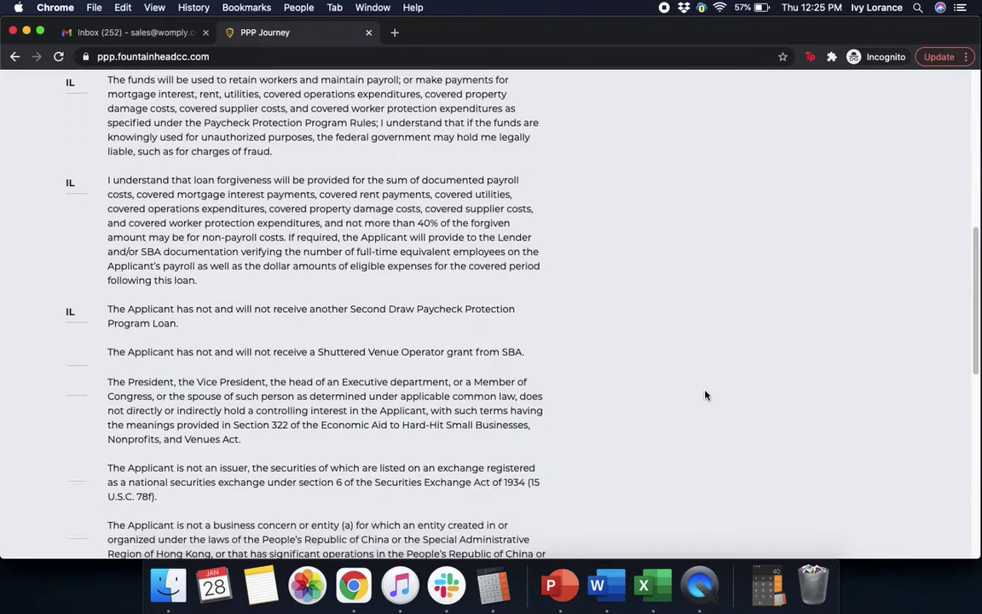
Step: Initial the Shuttered Venue grant and controlling interest statements
{"action": "left_click", "coordinate": [86, 253]}
{"action": "type", "text": "IL"}
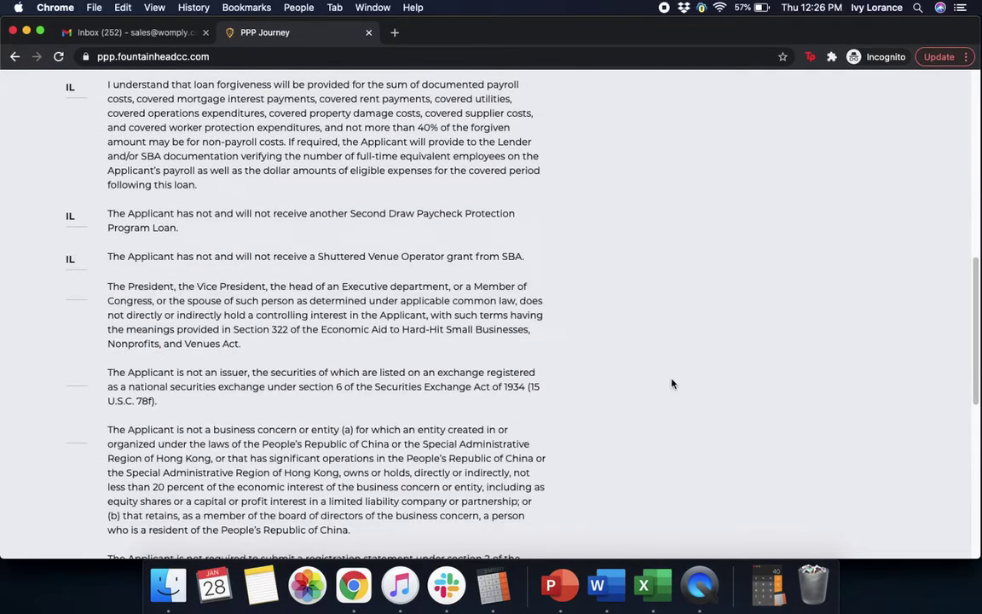
{"action": "left_click", "coordinate": [75, 288]}
{"action": "type", "text": "IL"}
{"action": "type", "text": "IL"}
{"action": "scroll", "coordinate": [649, 427], "scroll_direction": "down", "scroll_amount": 2}
{"action": "scroll", "coordinate": [649, 427], "scroll_direction": "down", "scroll_amount": 3}
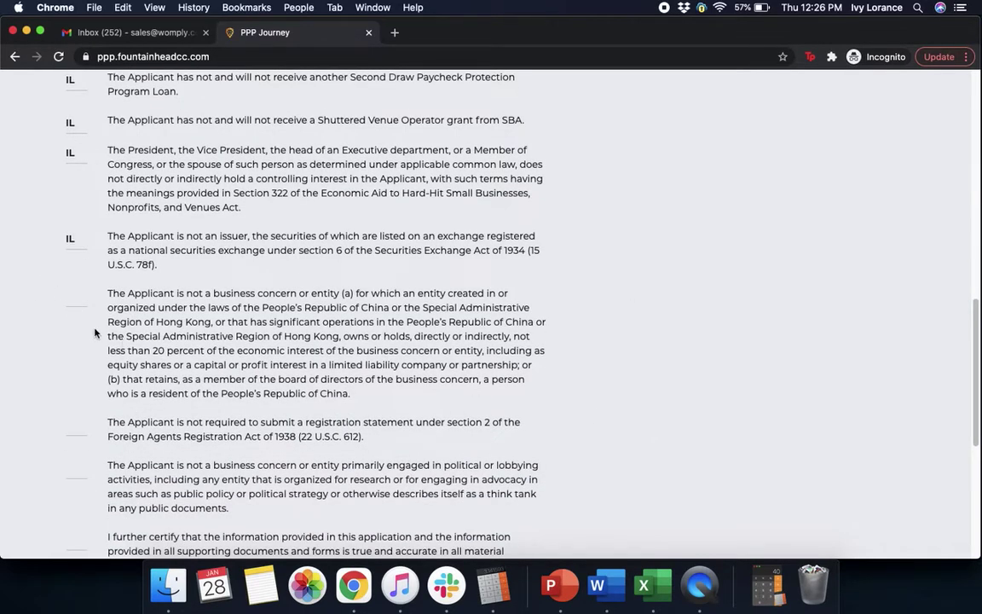
Step: Initial the Hong Kong/China ownership and Foreign Agents Registration statements
{"action": "left_click", "coordinate": [81, 296]}
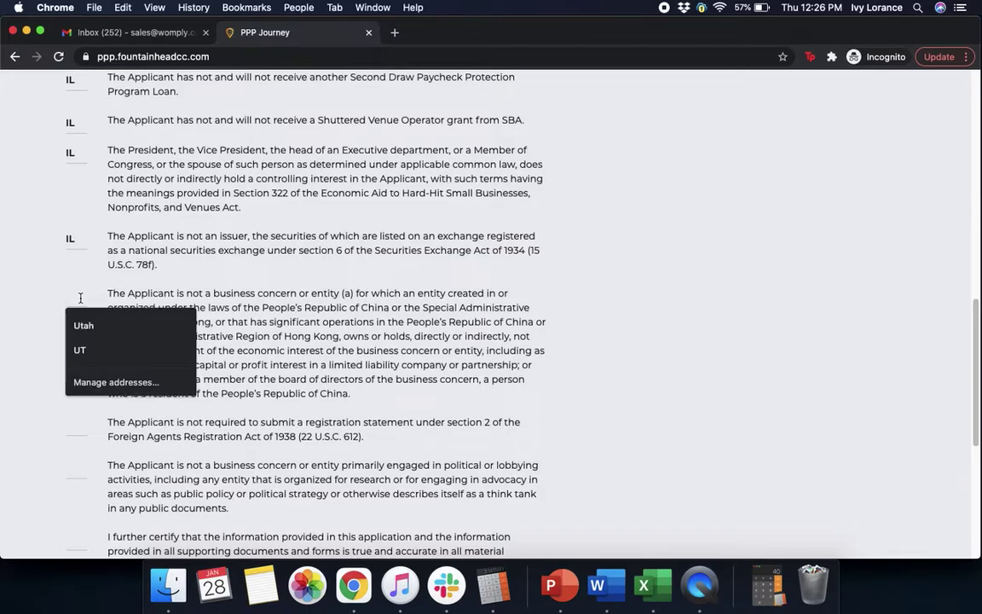
{"action": "type", "text": "IL"}
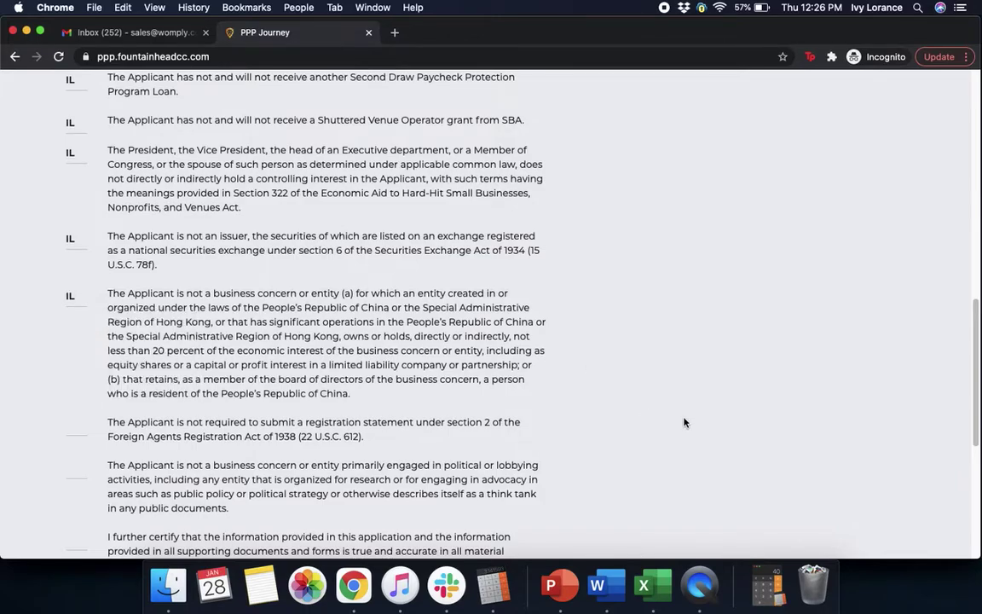
{"action": "scroll", "coordinate": [684, 422], "scroll_direction": "down", "scroll_amount": 5}
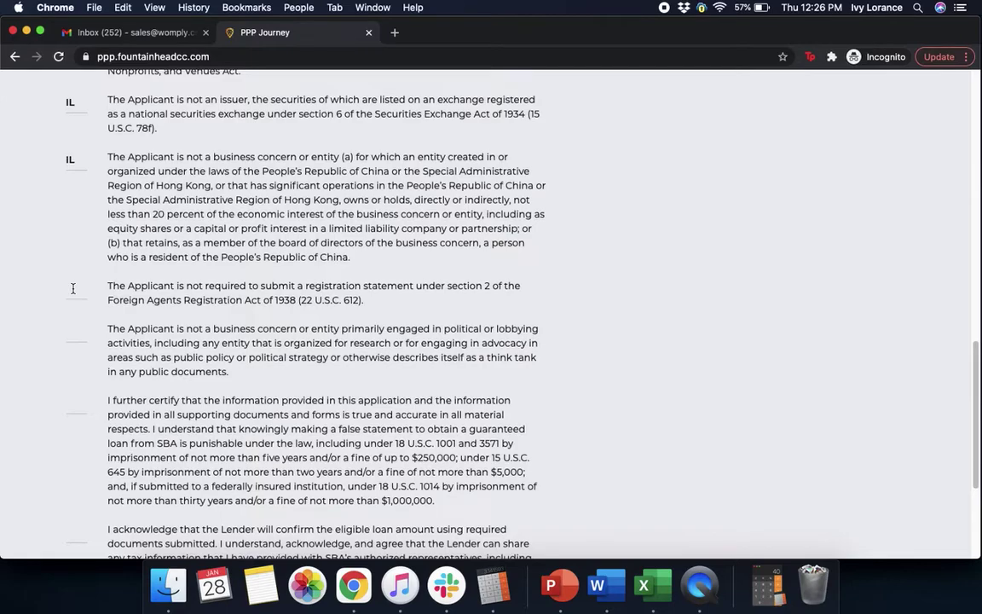
{"action": "left_click", "coordinate": [73, 288]}
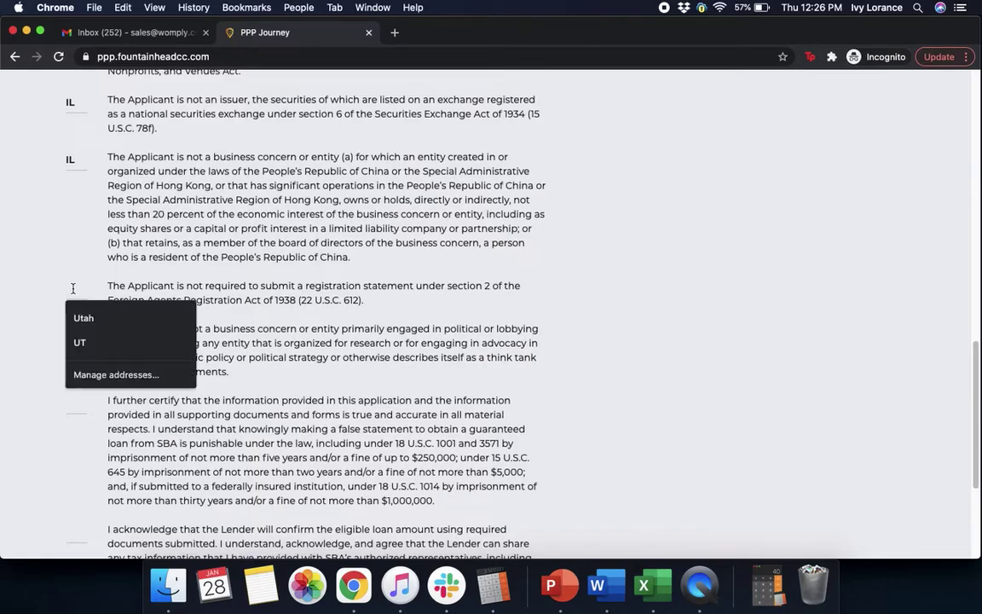
{"action": "type", "text": "IL"}
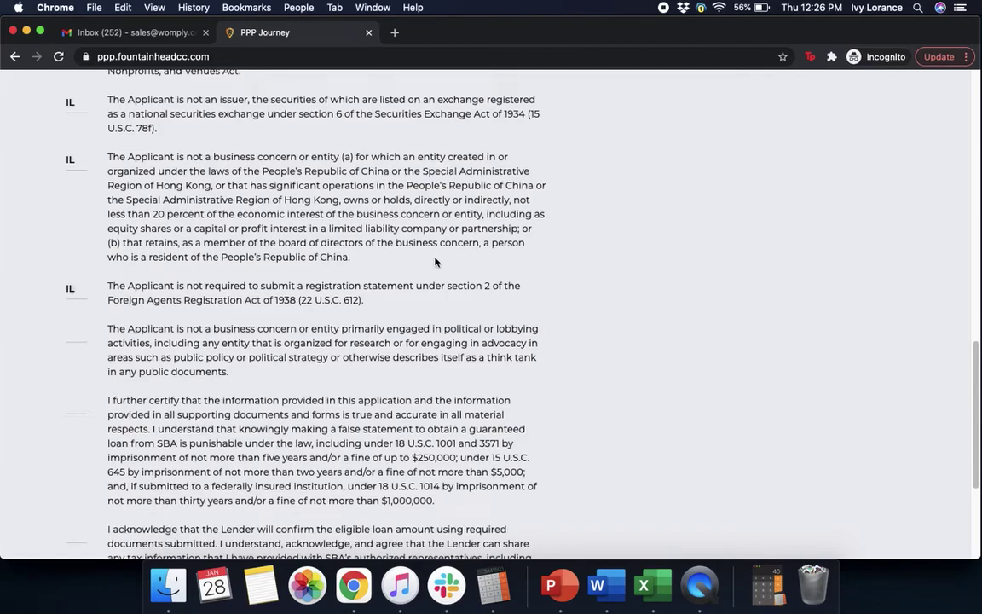
{"action": "scroll", "coordinate": [628, 420], "scroll_direction": "down", "scroll_amount": 5}
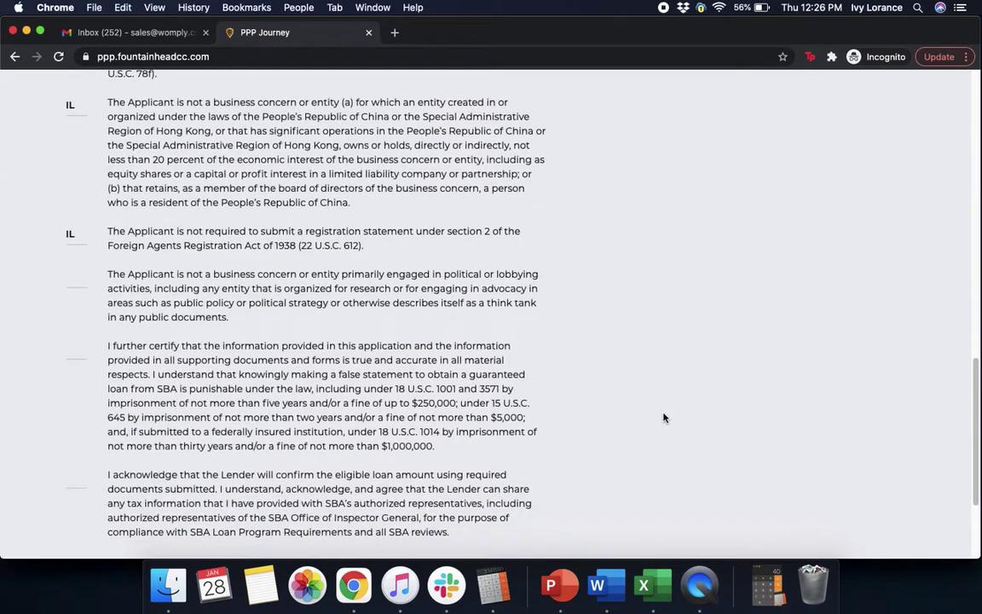
Step: Initial the political/lobbying, false-statement and final Lender acknowledgement paragraphs
{"action": "left_click", "coordinate": [72, 200]}
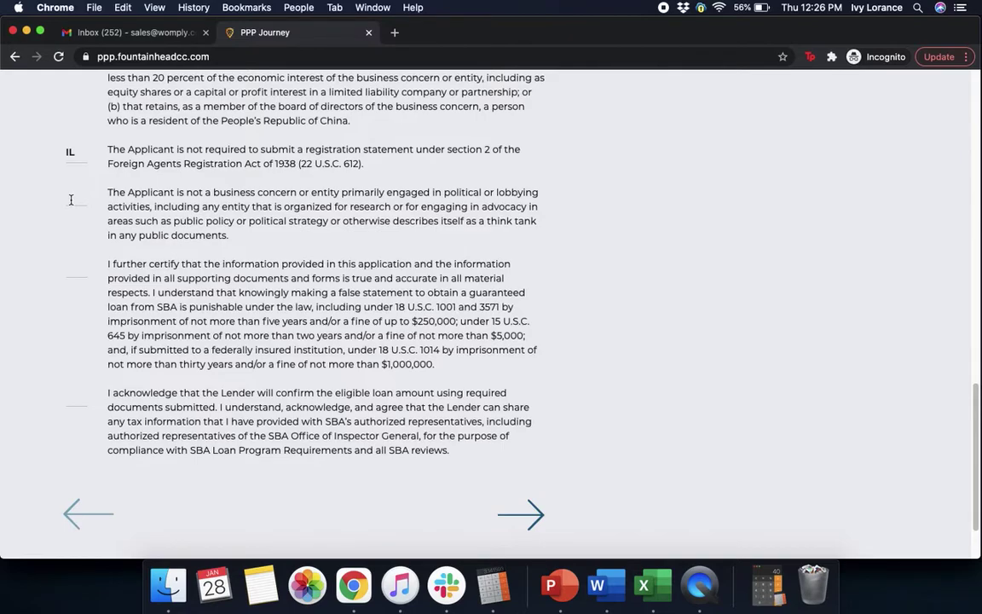
{"action": "type", "text": "IL"}
{"action": "left_click", "coordinate": [68, 266]}
{"action": "type", "text": "IL"}
{"action": "left_click", "coordinate": [78, 396]}
{"action": "type", "text": "IL"}
Step: Advance from the completed declarations page to the Review Your Information step
{"action": "left_click", "coordinate": [517, 514]}
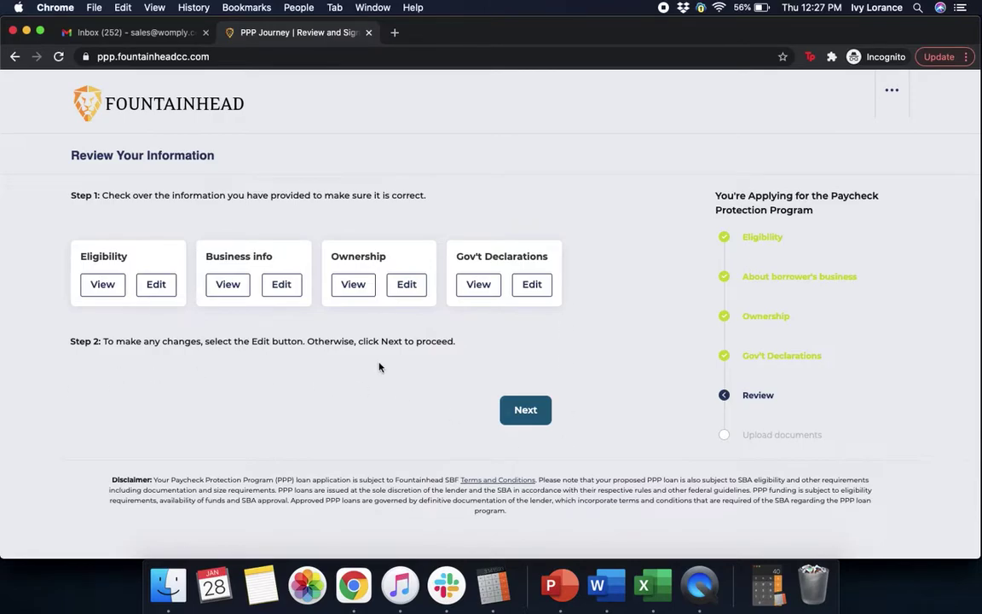
Step: Move on to document uploads and attach Form 1099.png under Entity Formation Documents
{"action": "left_click", "coordinate": [525, 414]}
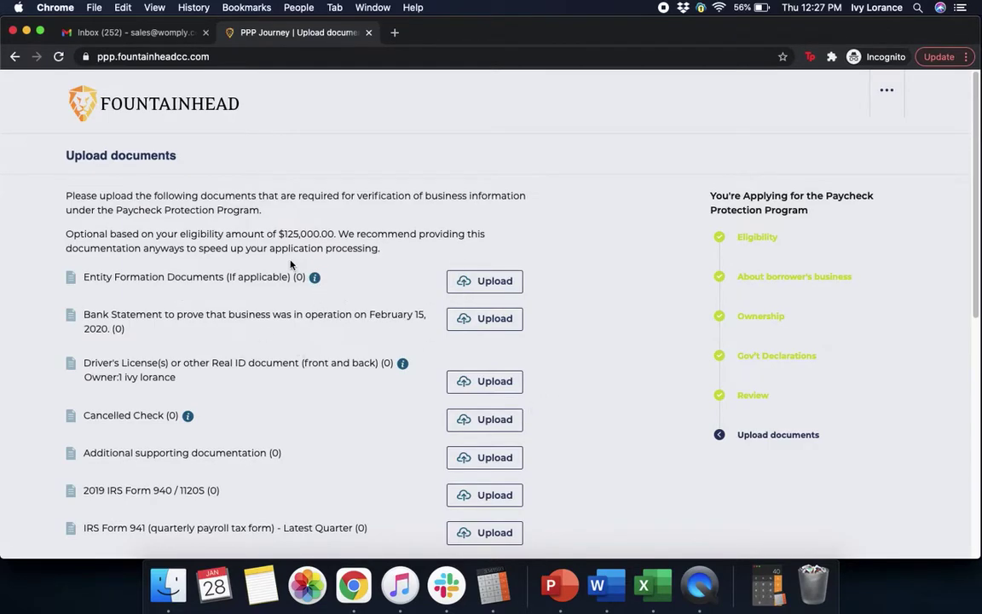
{"action": "mouse_move", "coordinate": [318, 283]}
{"action": "left_click", "coordinate": [476, 295]}
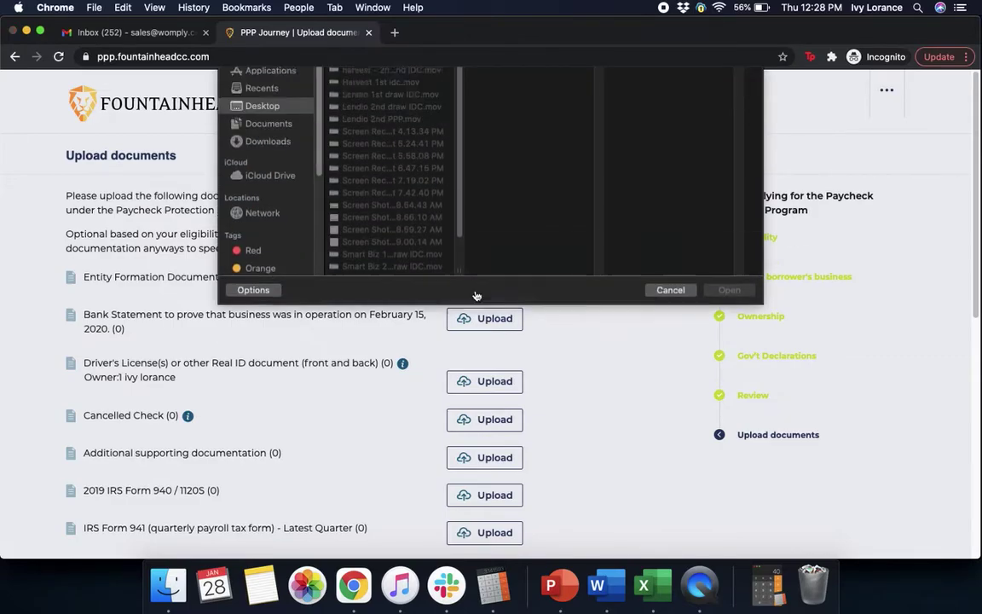
{"action": "left_click", "coordinate": [263, 199]}
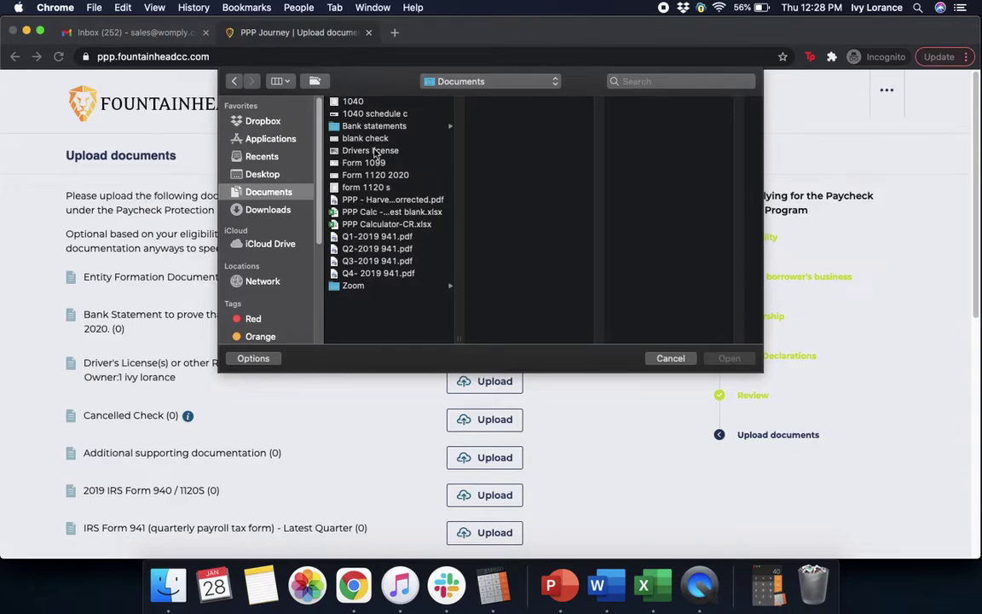
{"action": "left_click", "coordinate": [334, 162]}
{"action": "left_click", "coordinate": [743, 362]}
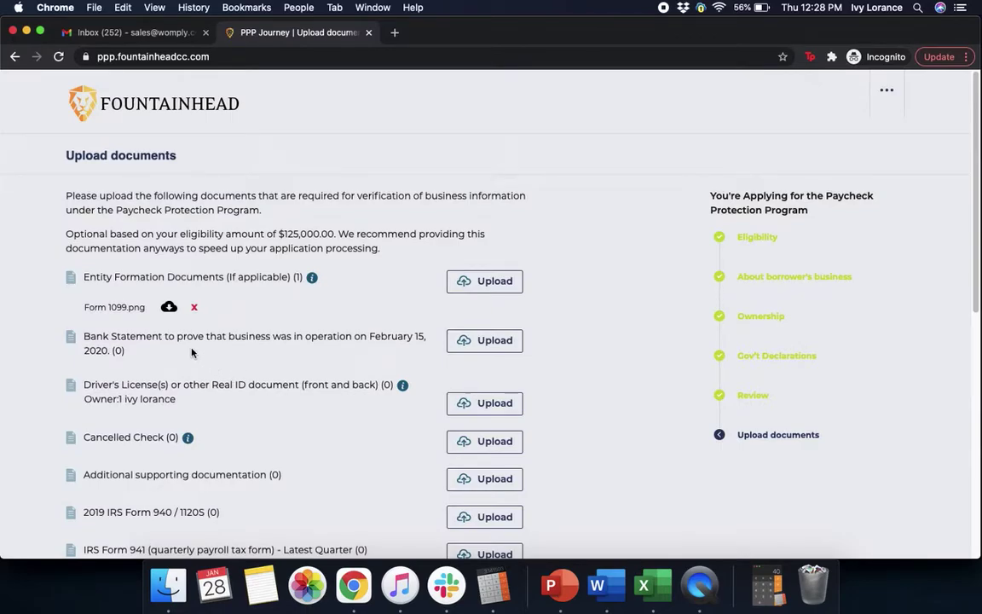
Step: Attach bank statement feb 2020.png to the Bank Statement row
{"action": "left_click", "coordinate": [483, 346]}
{"action": "left_click", "coordinate": [380, 127]}
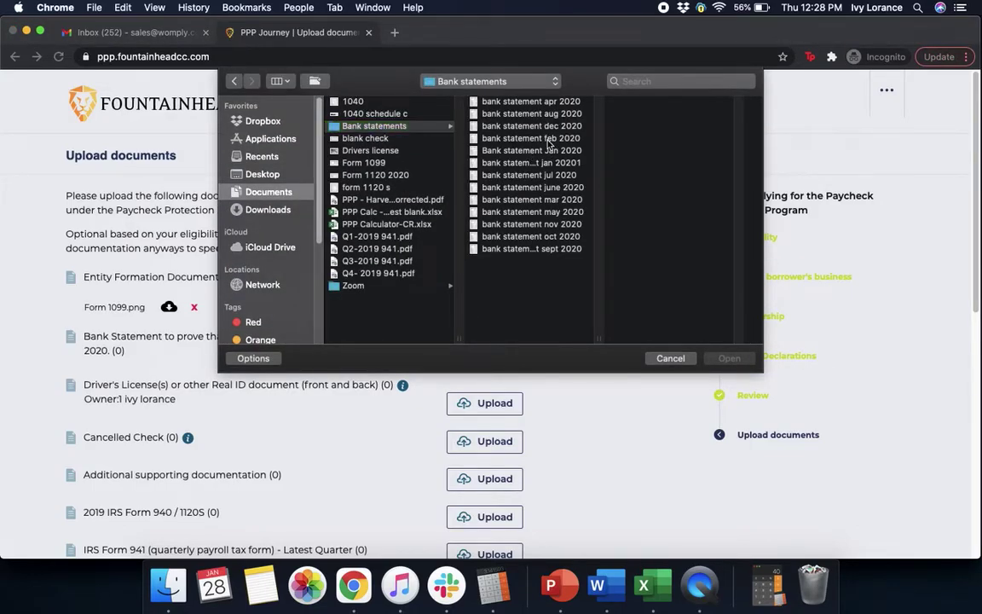
{"action": "left_click", "coordinate": [494, 137]}
{"action": "left_click", "coordinate": [729, 358]}
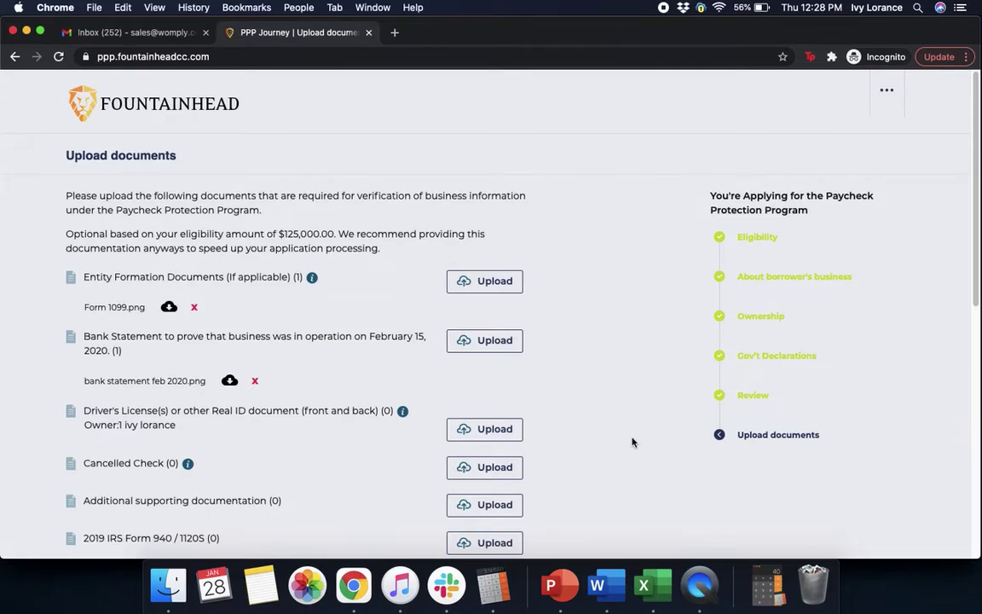
Step: Attach Drivers license.png twice to the Driver's License row
{"action": "scroll", "coordinate": [631, 442], "scroll_direction": "down", "scroll_amount": 4}
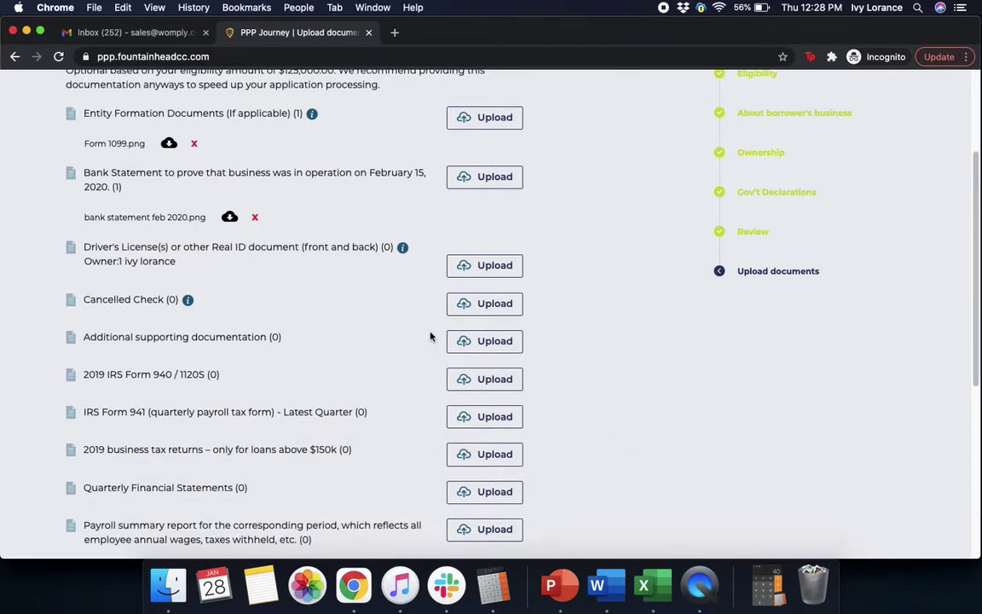
{"action": "left_click", "coordinate": [496, 271]}
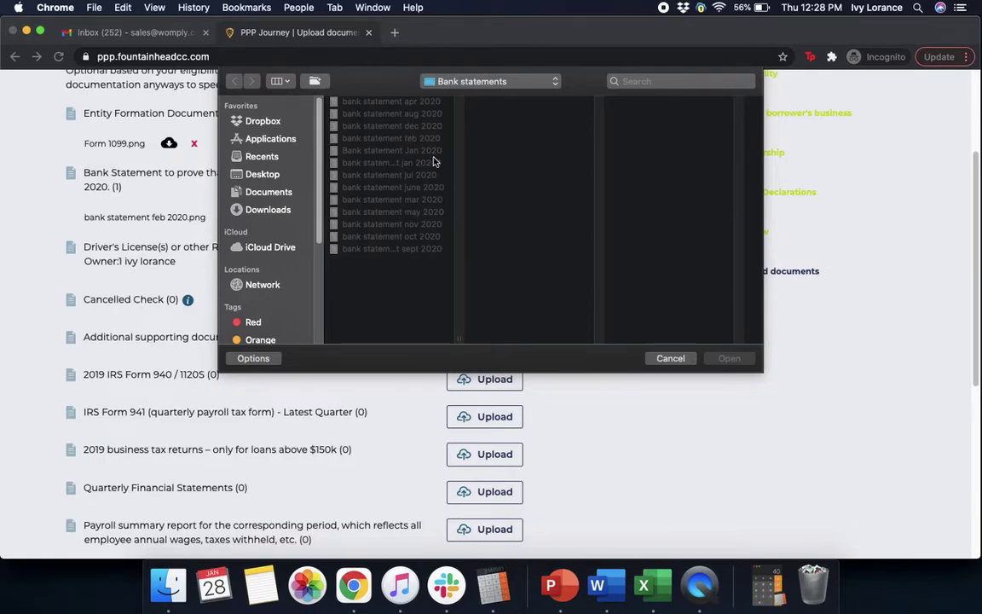
{"action": "left_click", "coordinate": [269, 193]}
{"action": "left_click", "coordinate": [367, 150]}
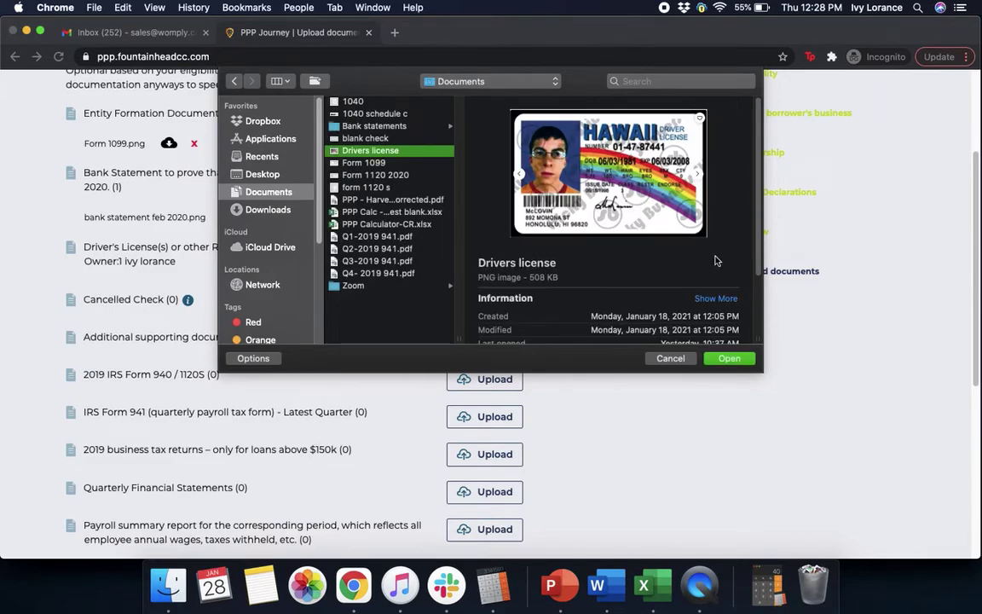
{"action": "left_click", "coordinate": [729, 359]}
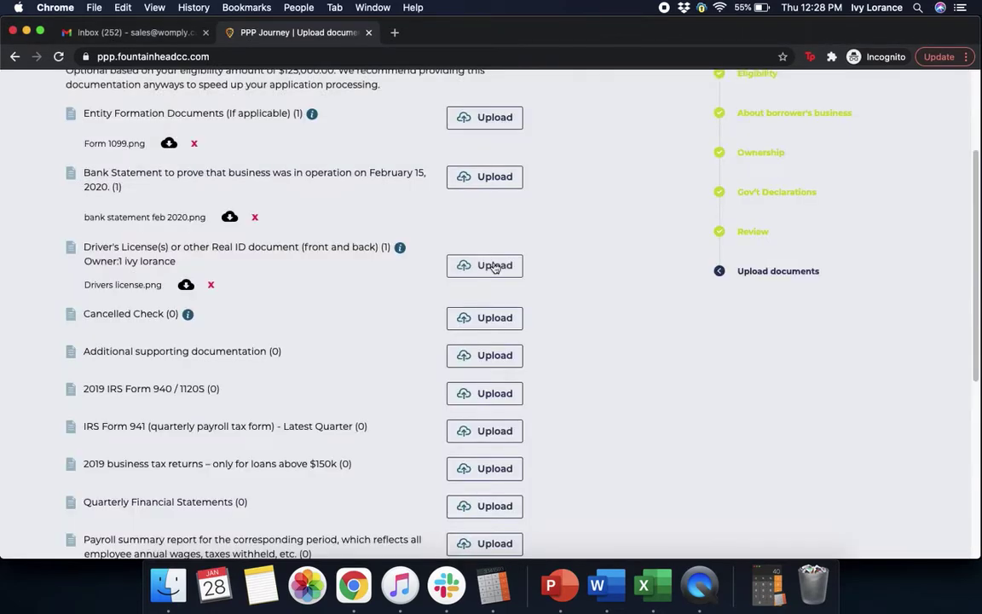
{"action": "left_click", "coordinate": [496, 267]}
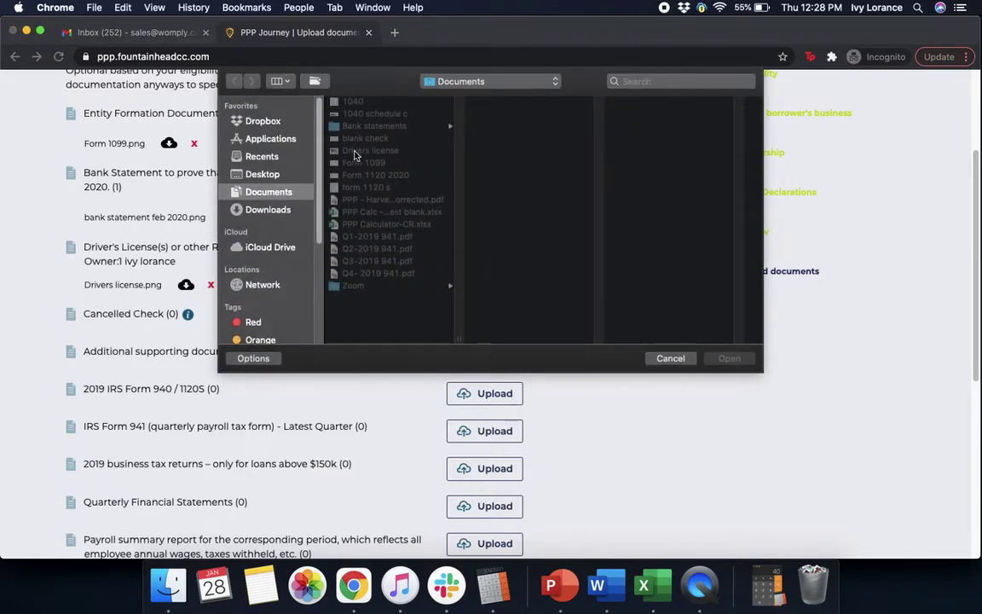
{"action": "left_click", "coordinate": [366, 151]}
{"action": "left_click", "coordinate": [739, 360]}
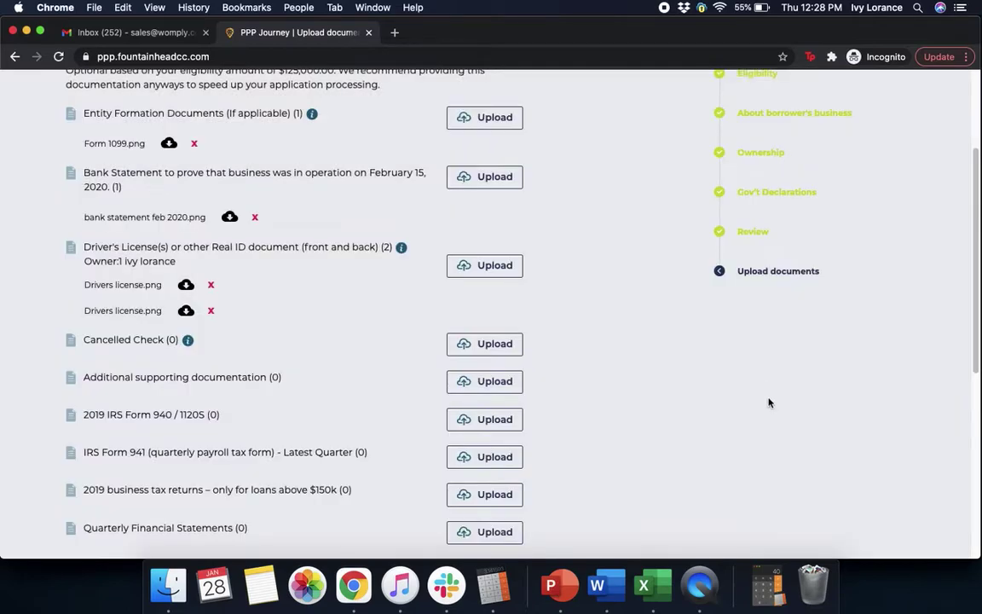
{"action": "scroll", "coordinate": [747, 440], "scroll_direction": "down", "scroll_amount": 3}
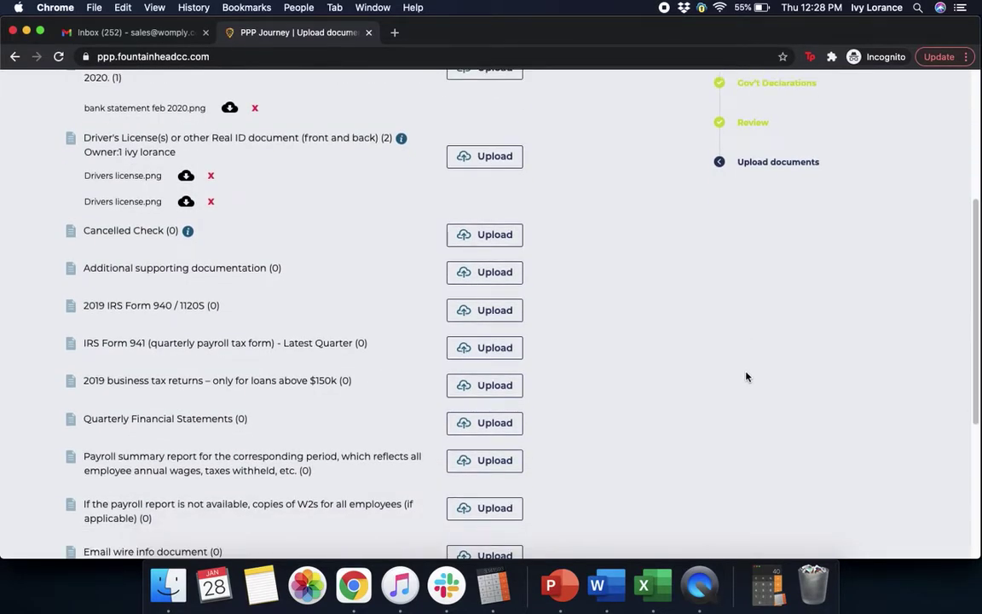
Step: Attach blank check.png to Cancelled Check and form 1120 s.png to 2019 IRS Form 940/1120S
{"action": "left_click", "coordinate": [483, 235]}
{"action": "left_click", "coordinate": [382, 138]}
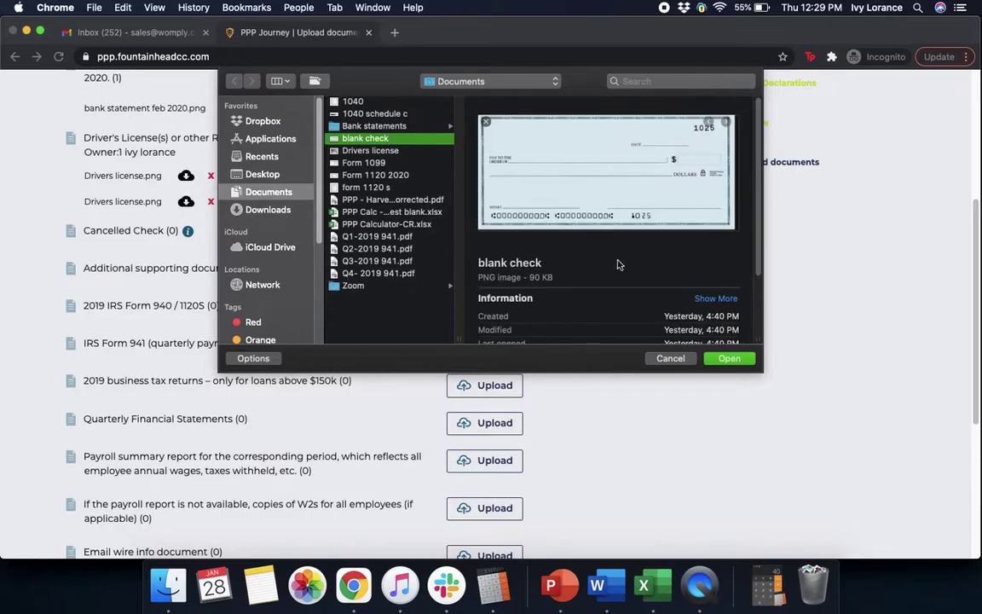
{"action": "left_click", "coordinate": [728, 358]}
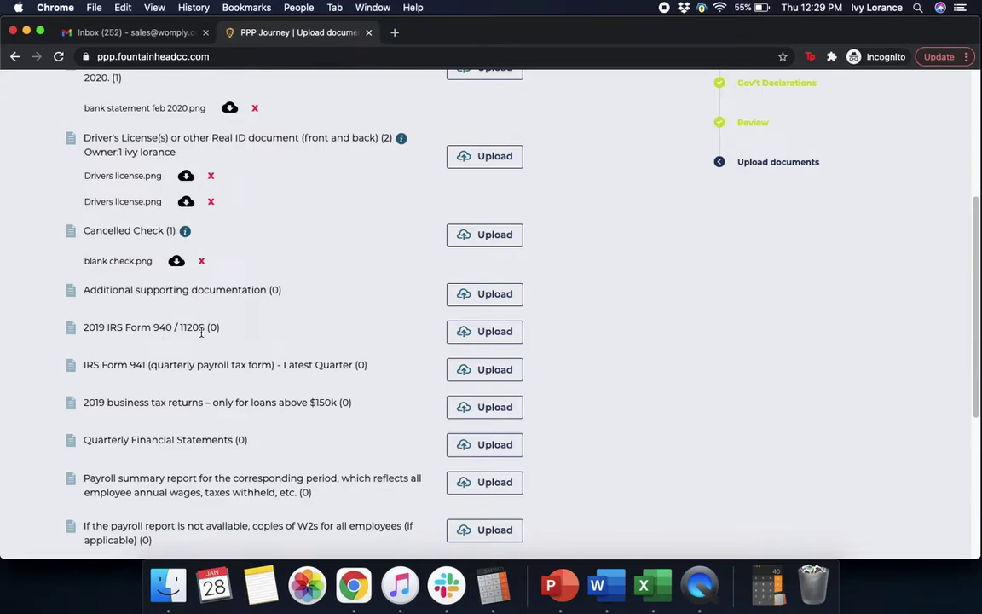
{"action": "left_click", "coordinate": [495, 332]}
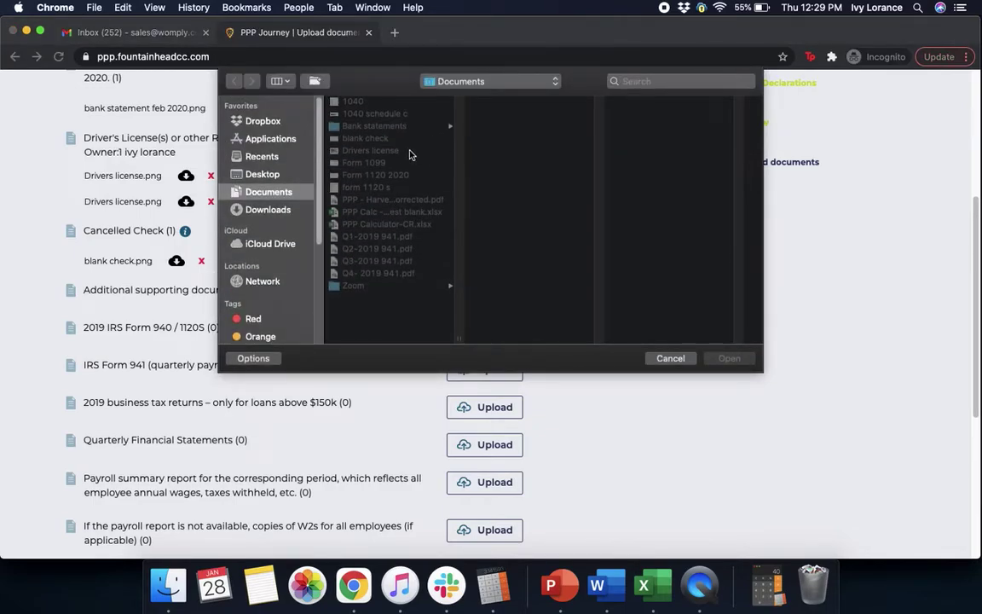
{"action": "left_click", "coordinate": [375, 187]}
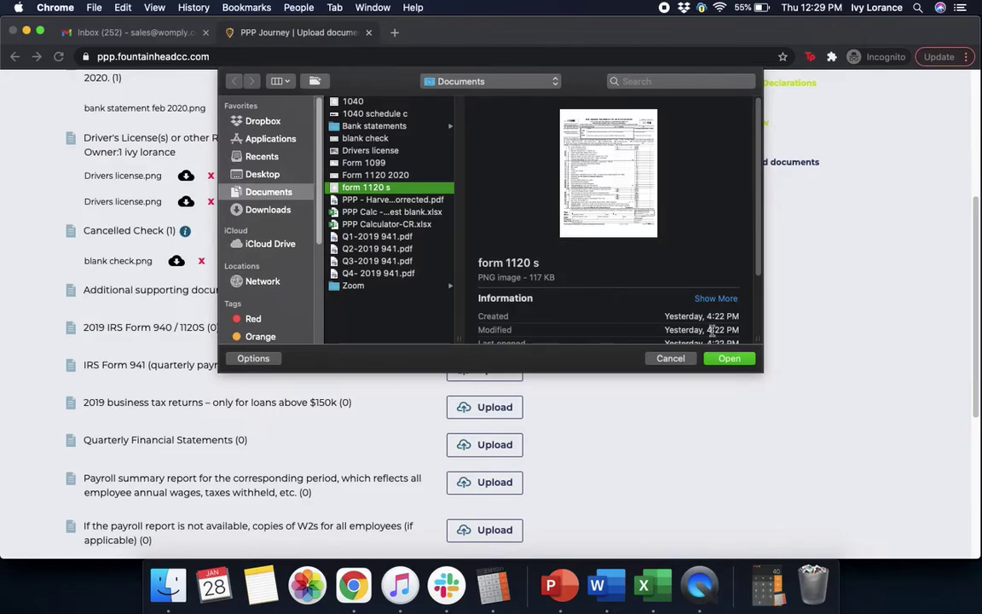
{"action": "left_click", "coordinate": [729, 358]}
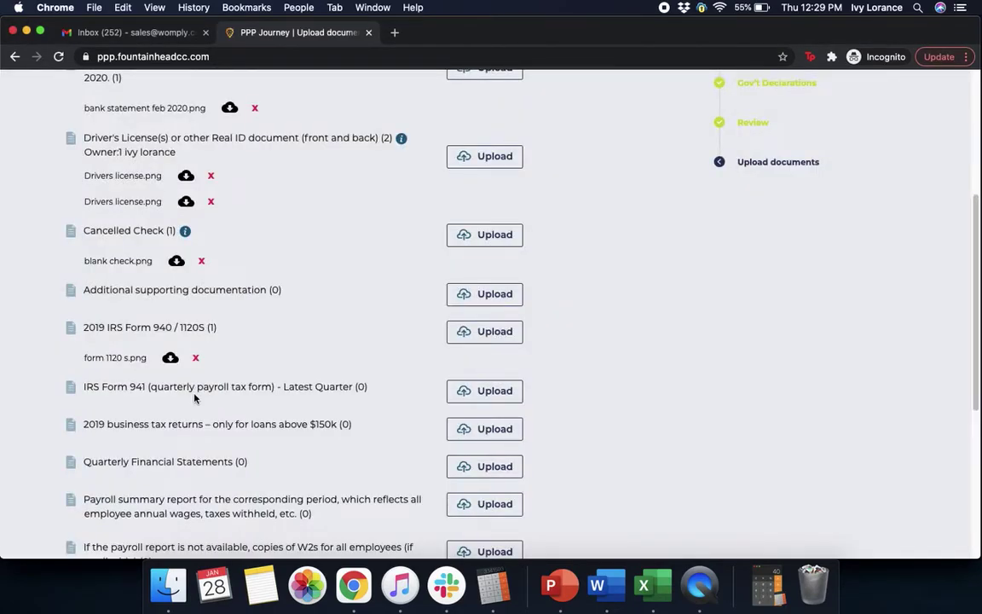
Step: Attach Q4- 2019 941.pdf to the IRS Form 941 row
{"action": "left_click", "coordinate": [485, 392]}
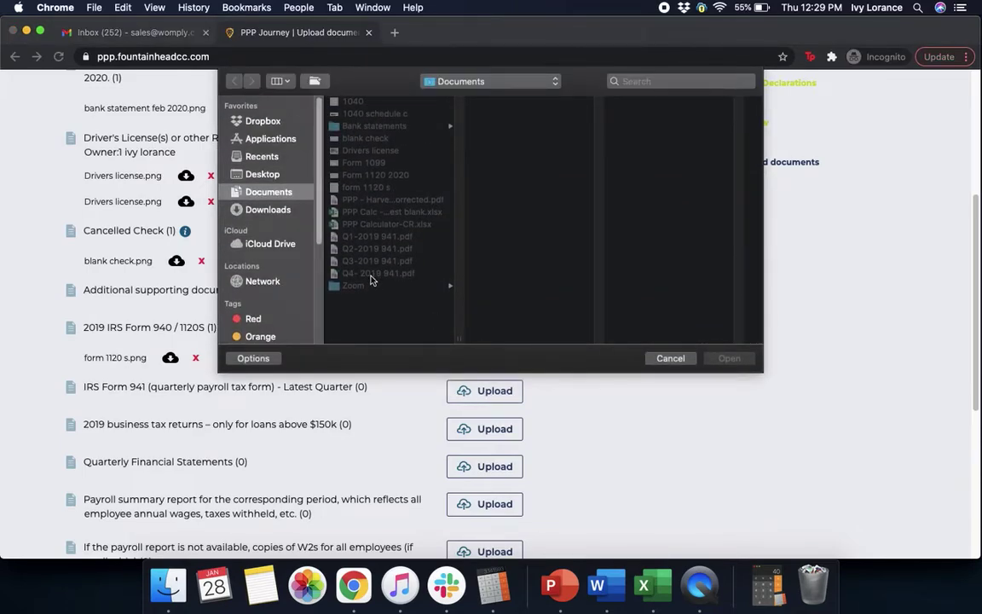
{"action": "left_click", "coordinate": [372, 275]}
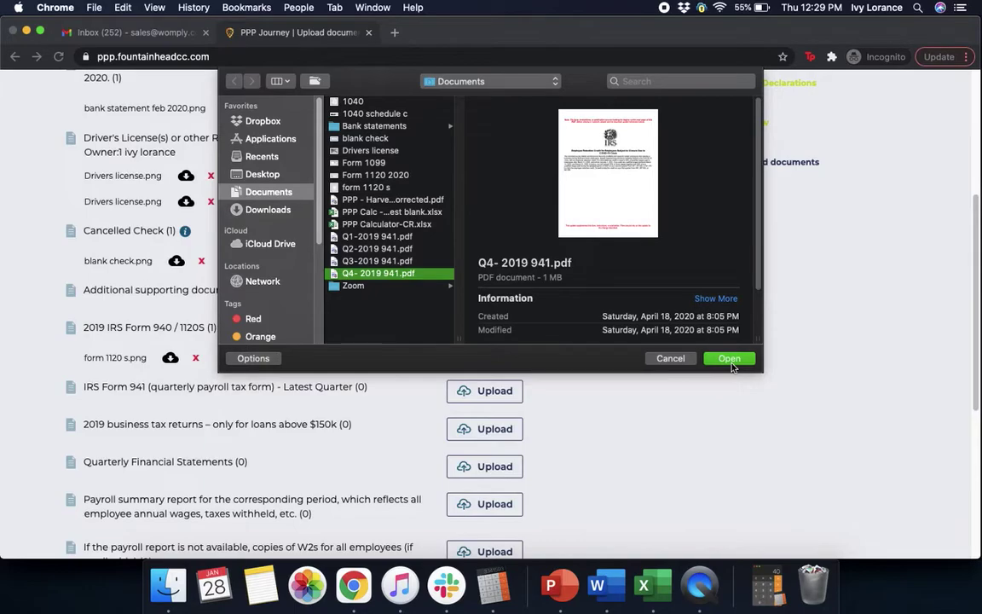
{"action": "left_click", "coordinate": [730, 361]}
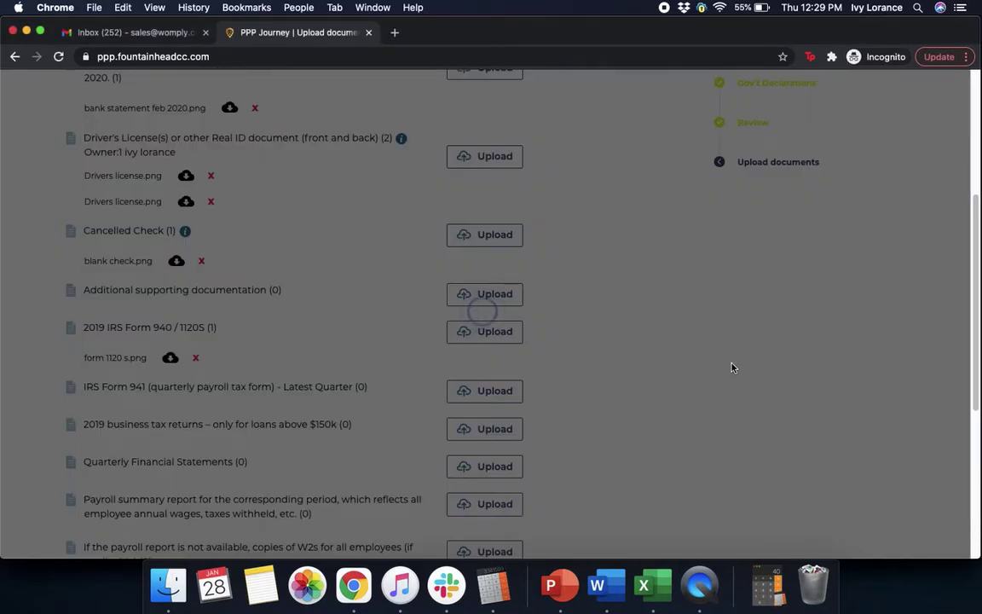
{"action": "scroll", "coordinate": [732, 368], "scroll_direction": "down", "scroll_amount": 5}
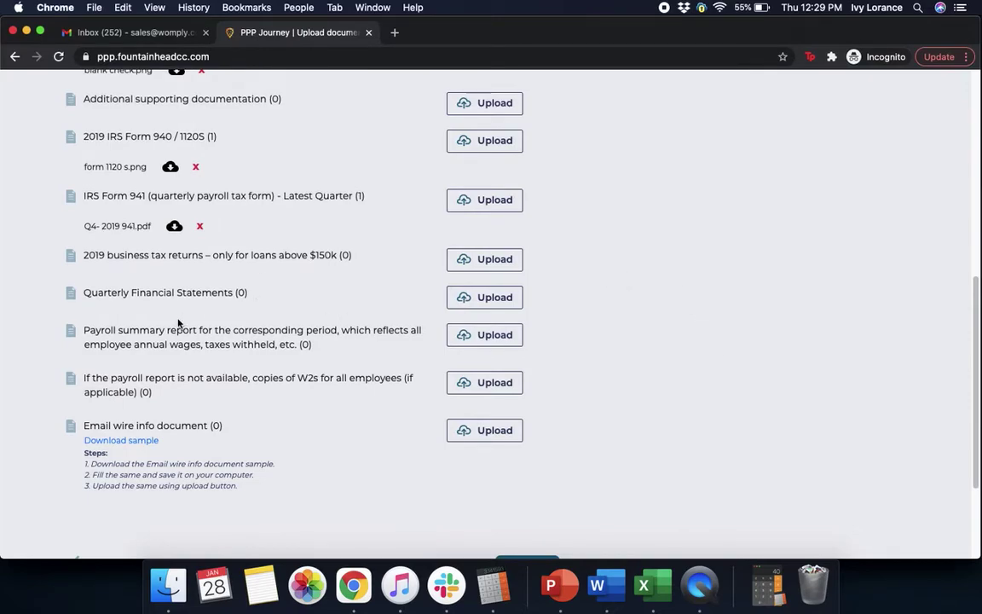
Step: Attach Q1, Q2, Q3 and Q4 2019 941.pdf to Quarterly Financial Statements
{"action": "left_click", "coordinate": [471, 298]}
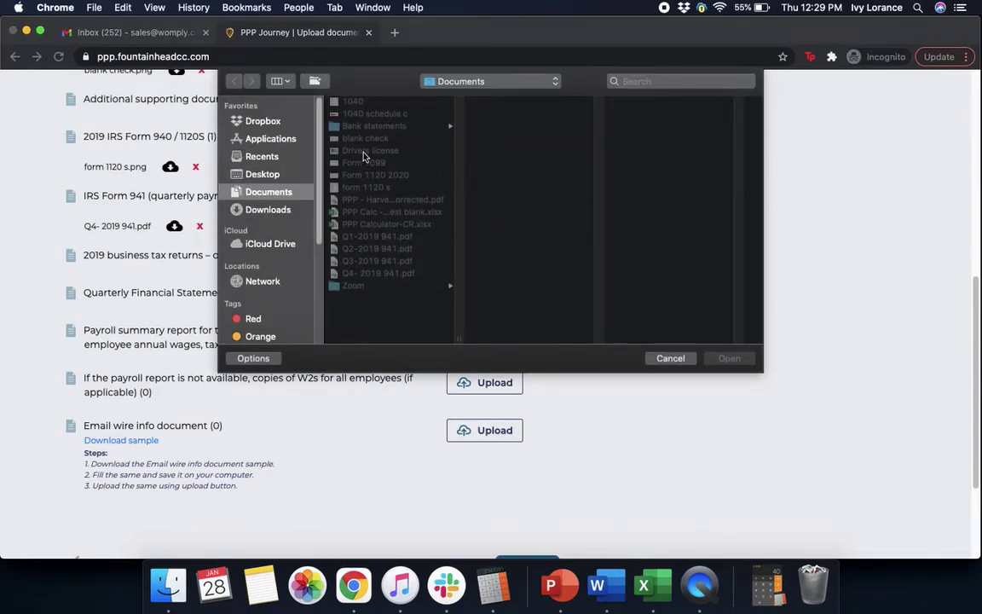
{"action": "left_click", "coordinate": [375, 236]}
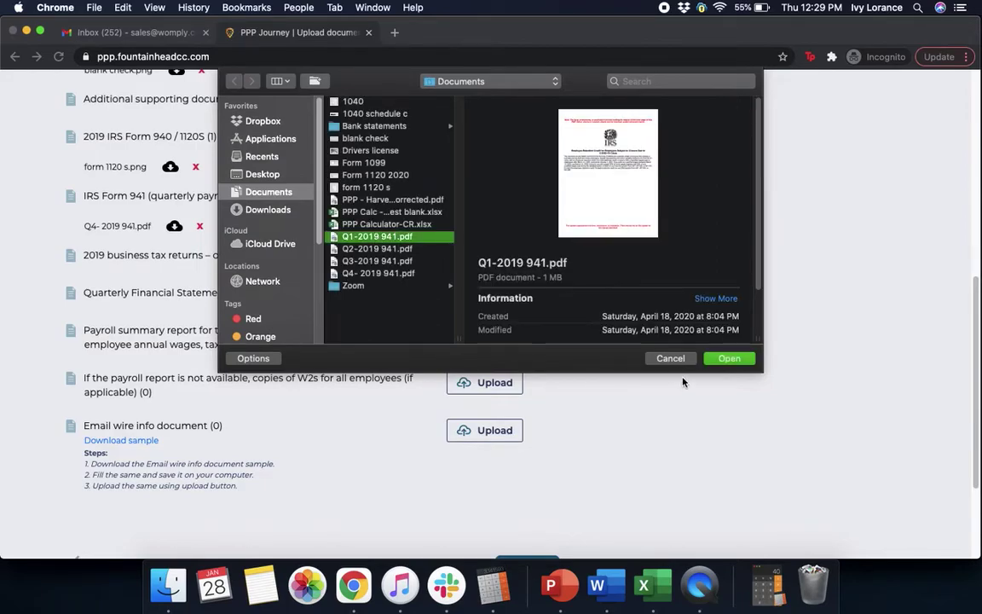
{"action": "left_click", "coordinate": [728, 358]}
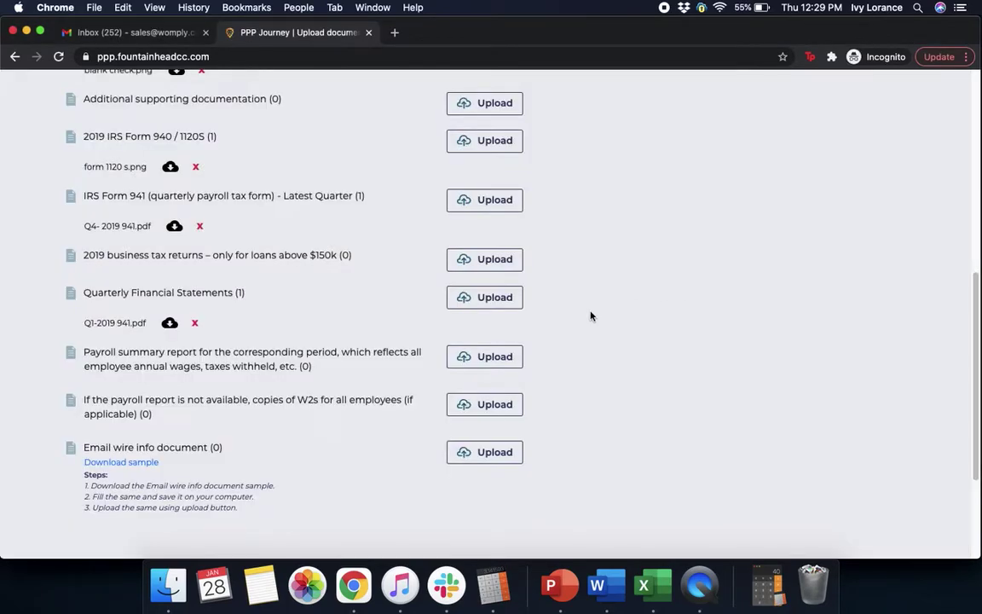
{"action": "left_click", "coordinate": [484, 259]}
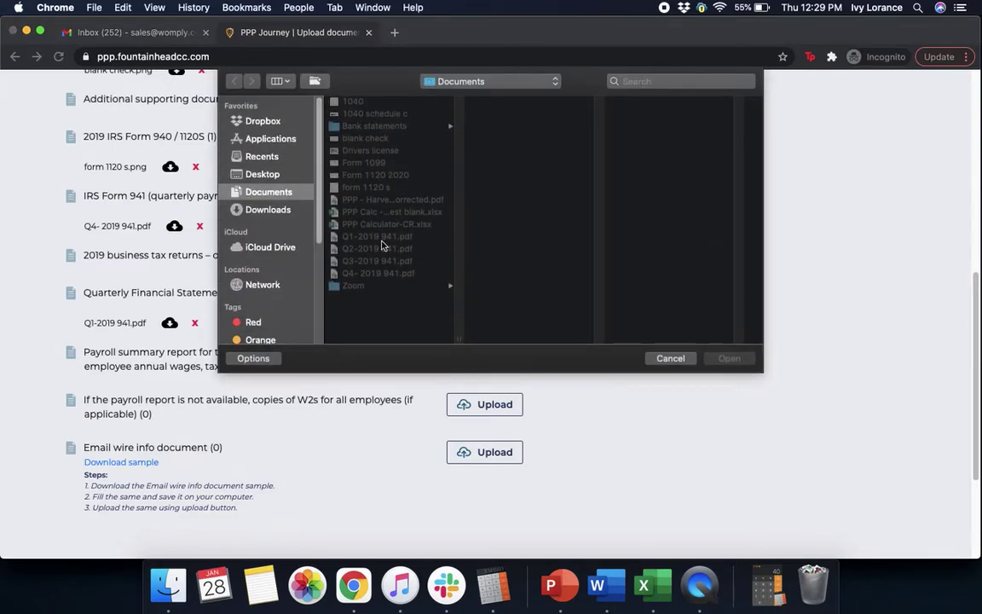
{"action": "left_click", "coordinate": [378, 249]}
{"action": "left_click", "coordinate": [732, 359]}
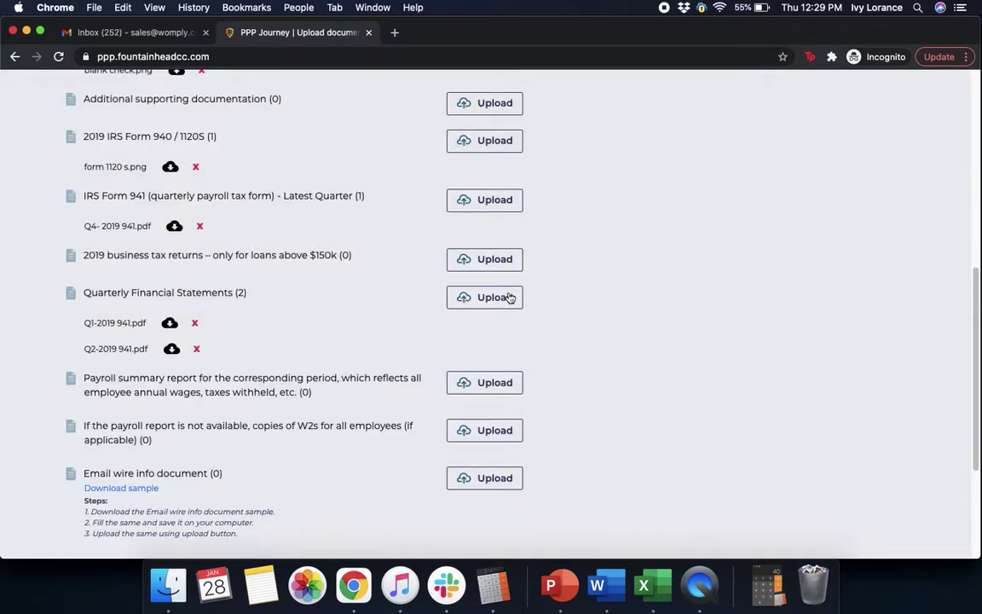
{"action": "left_click", "coordinate": [513, 260]}
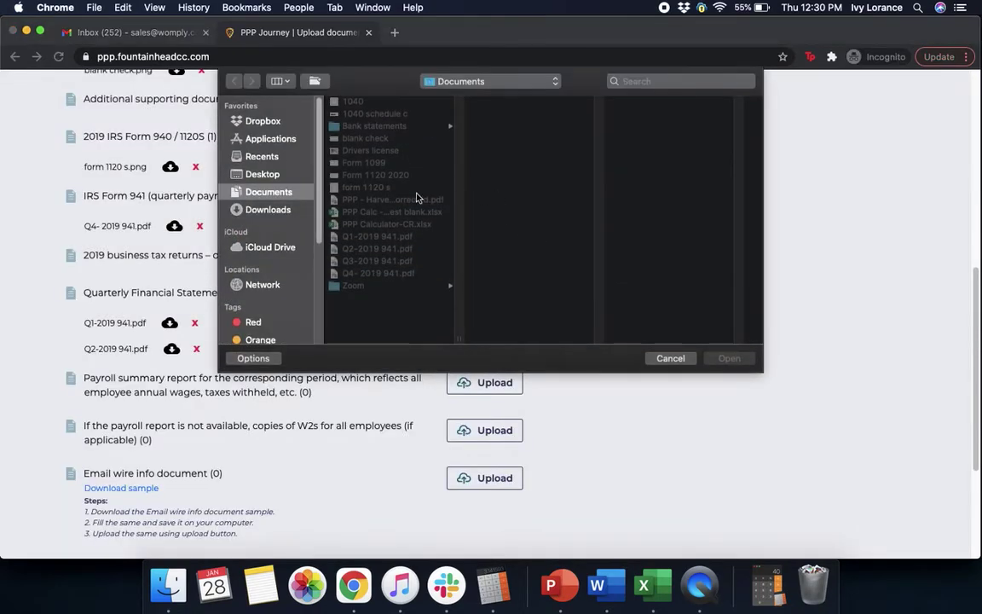
{"action": "left_click", "coordinate": [389, 261]}
{"action": "left_click", "coordinate": [746, 358]}
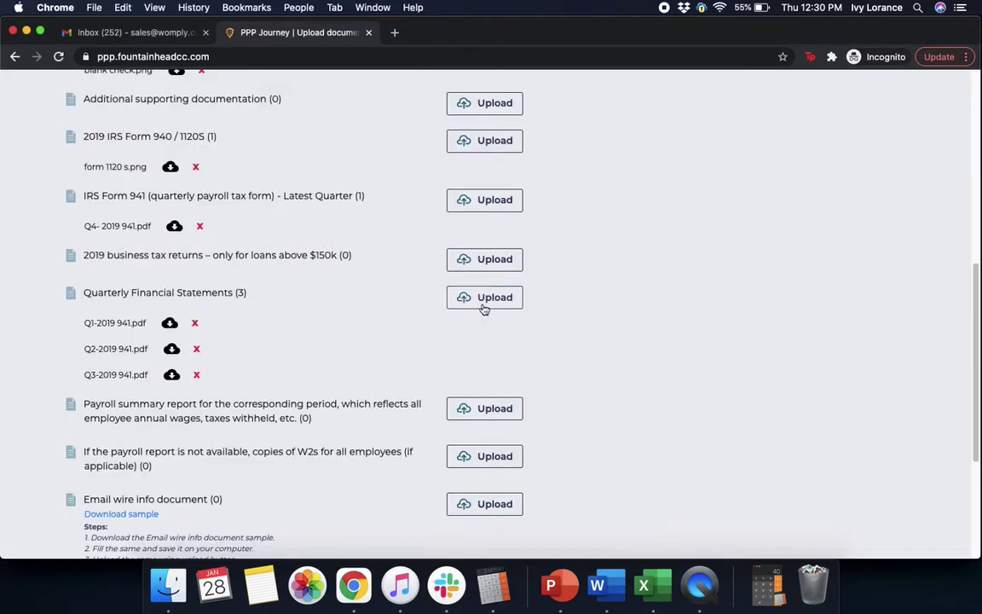
{"action": "left_click", "coordinate": [485, 297]}
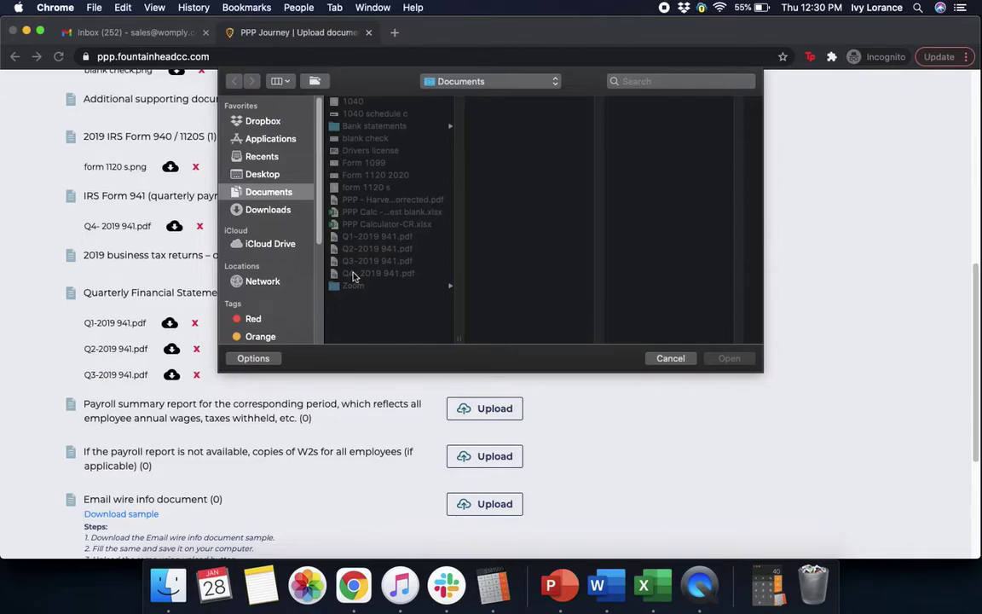
{"action": "left_click", "coordinate": [358, 272]}
{"action": "left_click", "coordinate": [724, 358]}
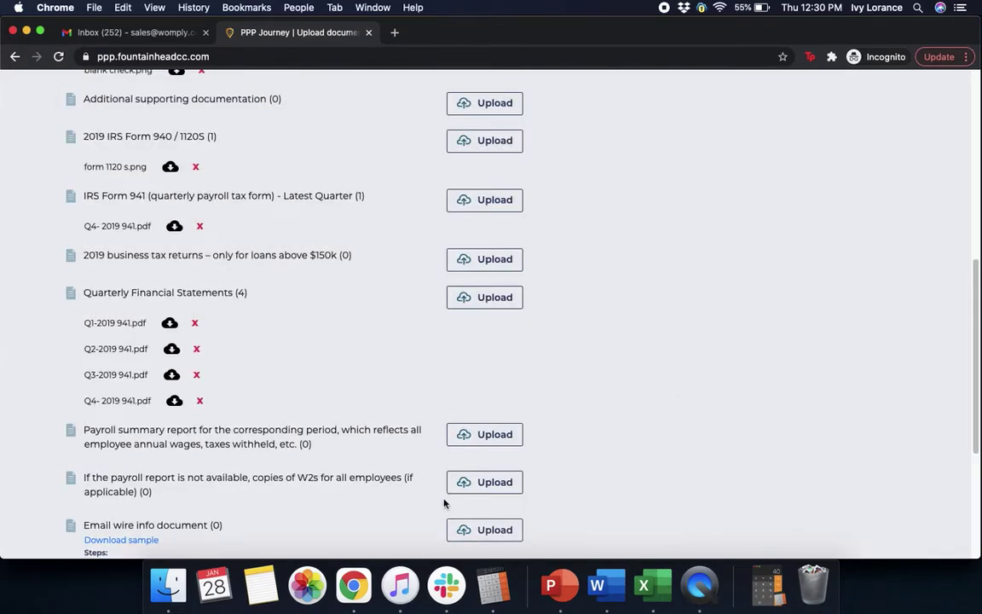
Step: Attach form 1120 s.png as the payroll summary report
{"action": "left_click", "coordinate": [476, 436]}
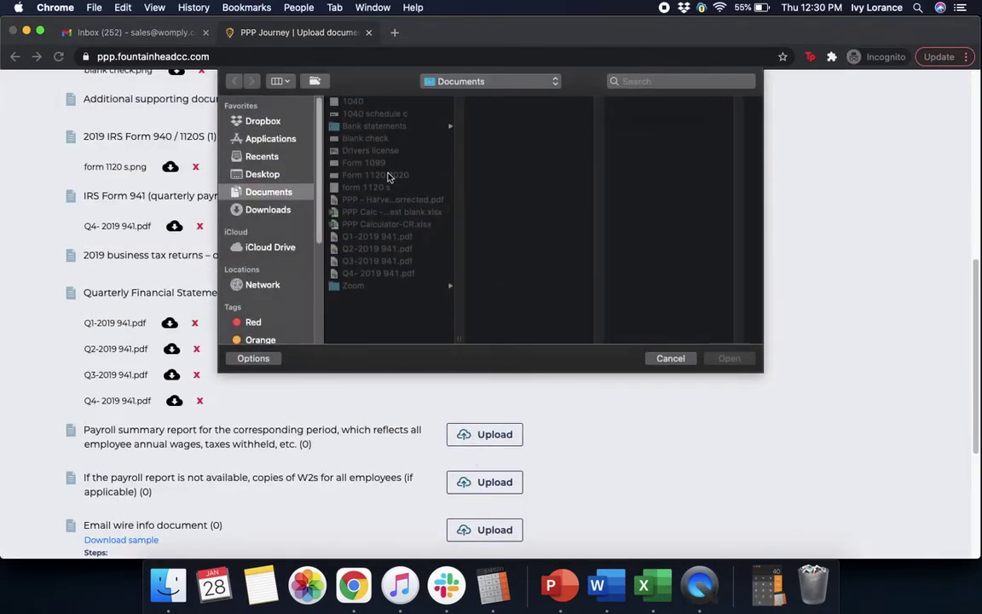
{"action": "left_click", "coordinate": [377, 188]}
{"action": "left_click", "coordinate": [726, 358]}
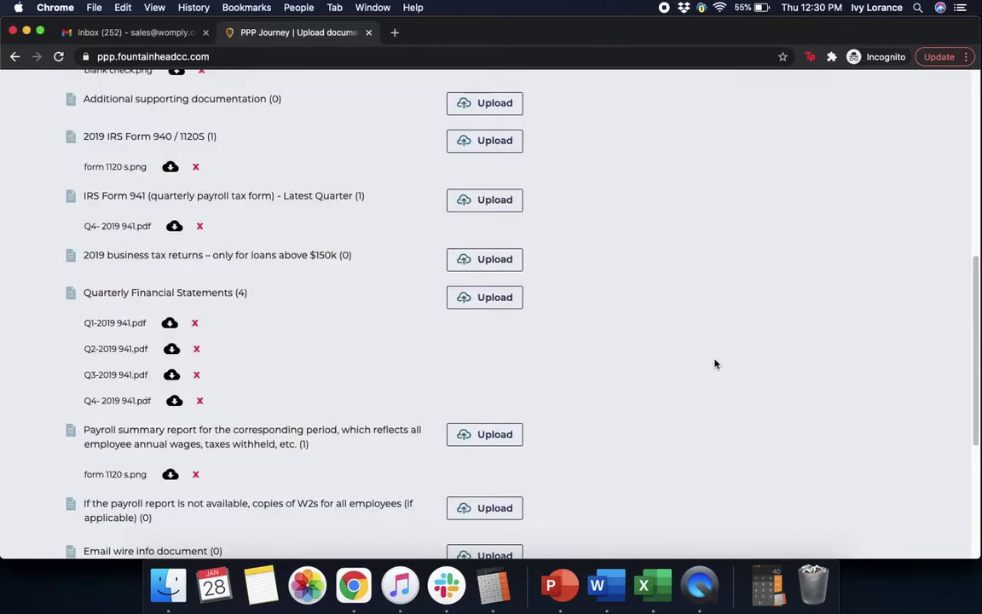
{"action": "scroll", "coordinate": [715, 364], "scroll_direction": "down", "scroll_amount": 6}
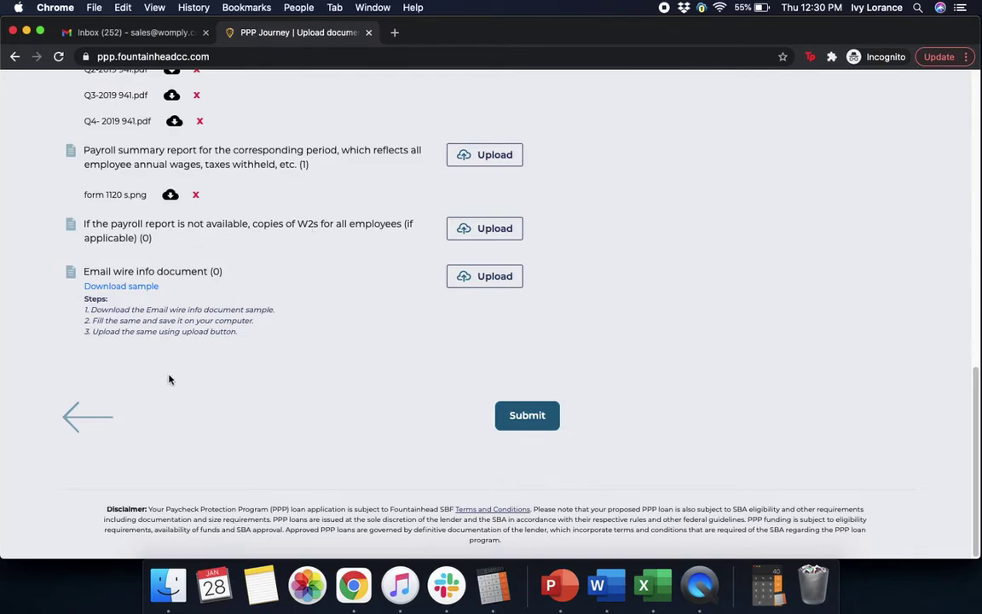
Step: Download Email_Wire_Info_6-5-20.pdf, read both pages in Chrome, and close it
{"action": "left_click", "coordinate": [141, 288]}
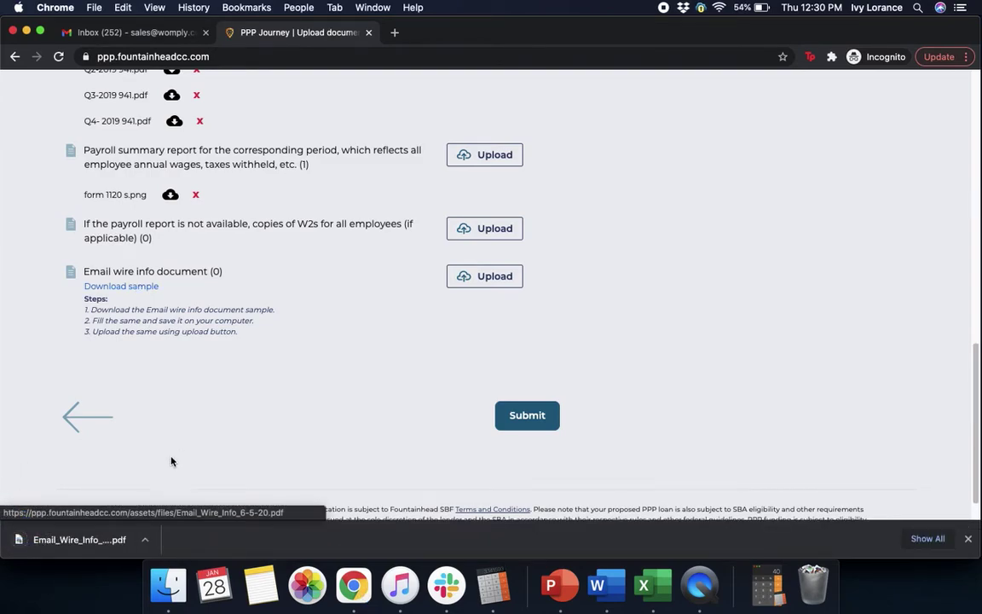
{"action": "left_click", "coordinate": [85, 544]}
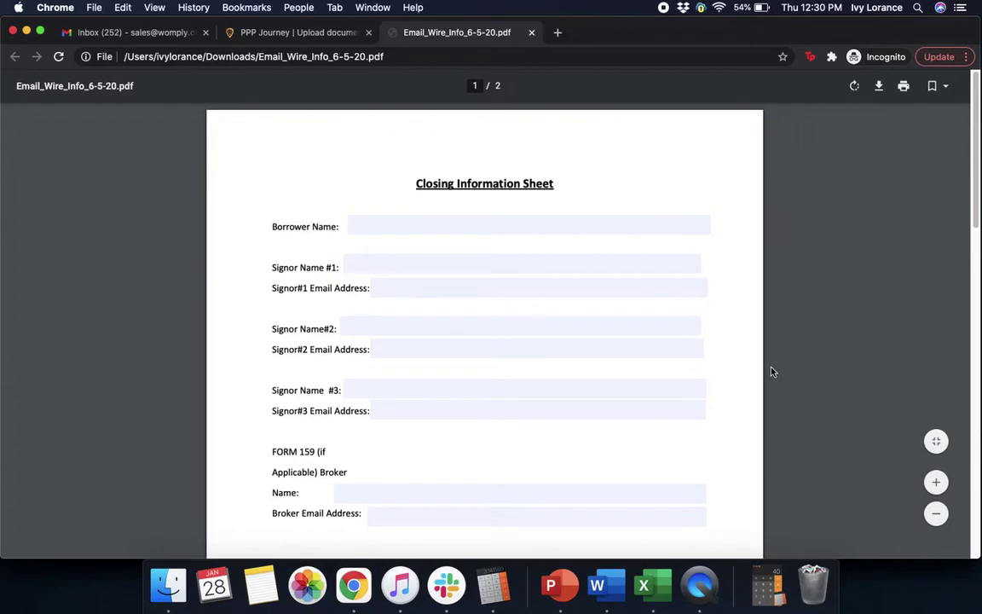
{"action": "scroll", "coordinate": [771, 372], "scroll_direction": "down", "scroll_amount": 10}
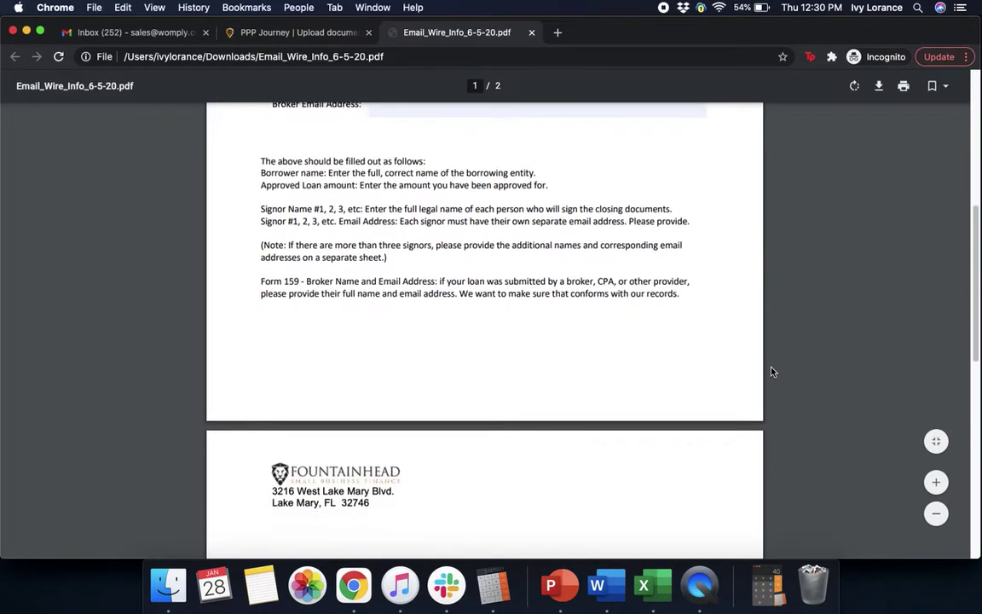
{"action": "scroll", "coordinate": [772, 372], "scroll_direction": "down", "scroll_amount": 10}
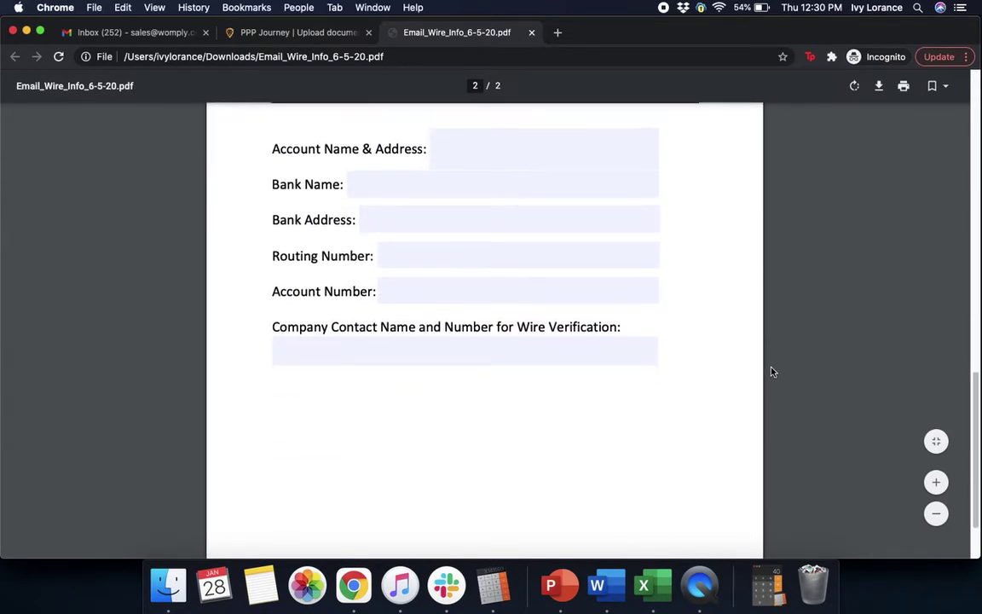
{"action": "scroll", "coordinate": [772, 372], "scroll_direction": "down", "scroll_amount": 2}
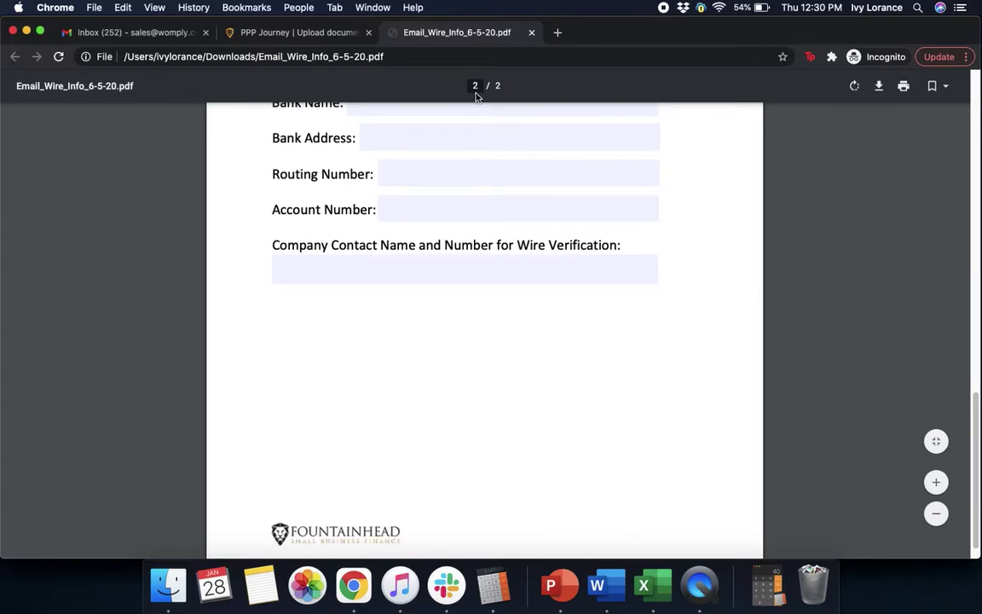
{"action": "left_click", "coordinate": [531, 33]}
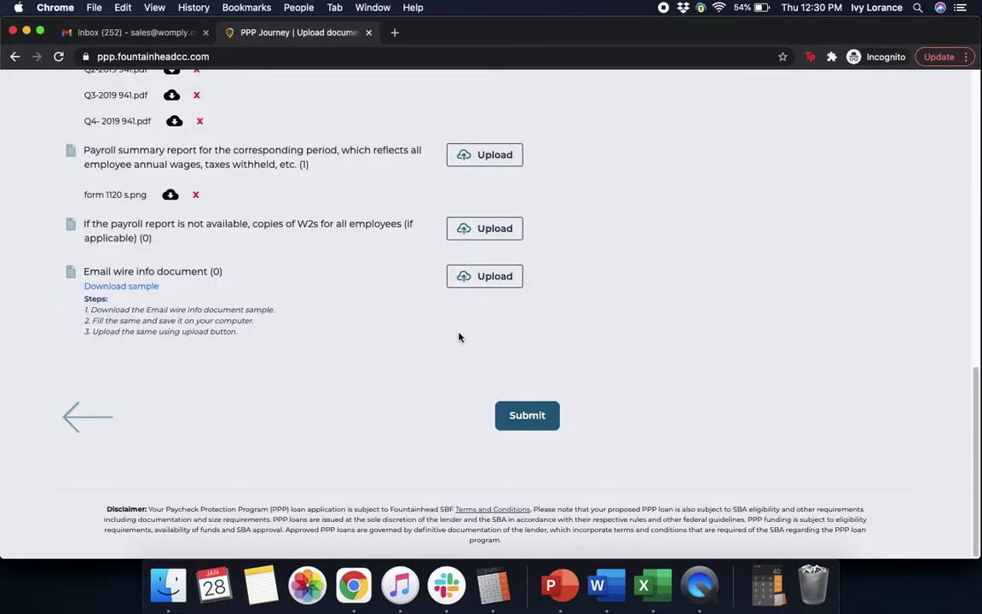
Step: Attach Form 1099.png as the email wire info document
{"action": "left_click", "coordinate": [498, 278]}
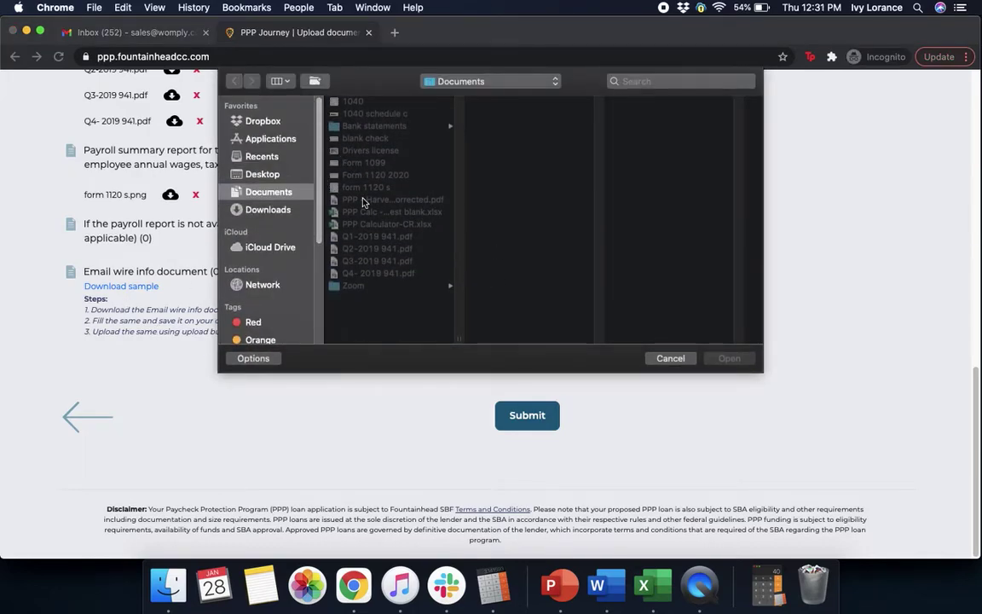
{"action": "left_click", "coordinate": [328, 162]}
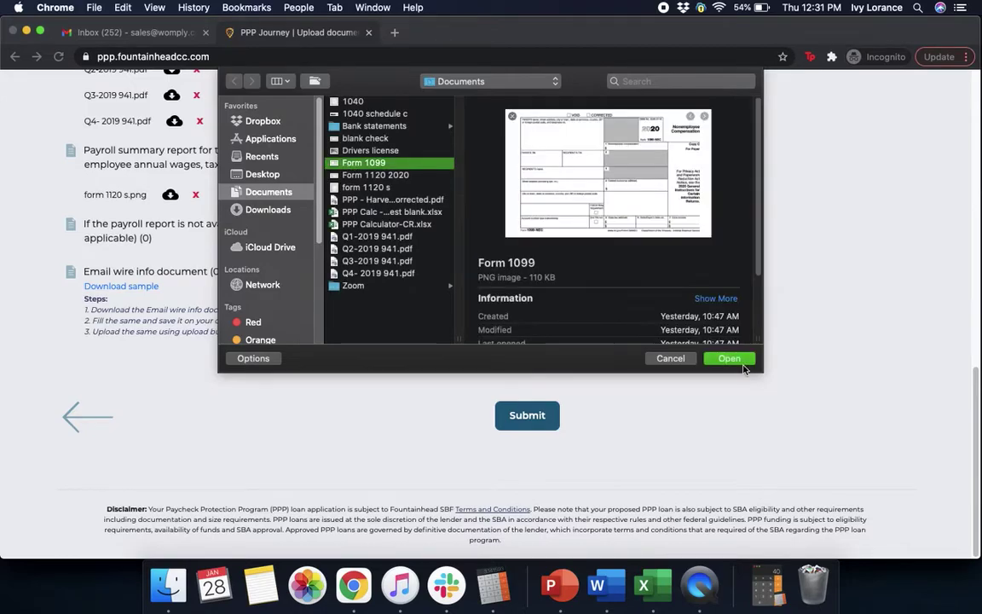
{"action": "left_click", "coordinate": [738, 360]}
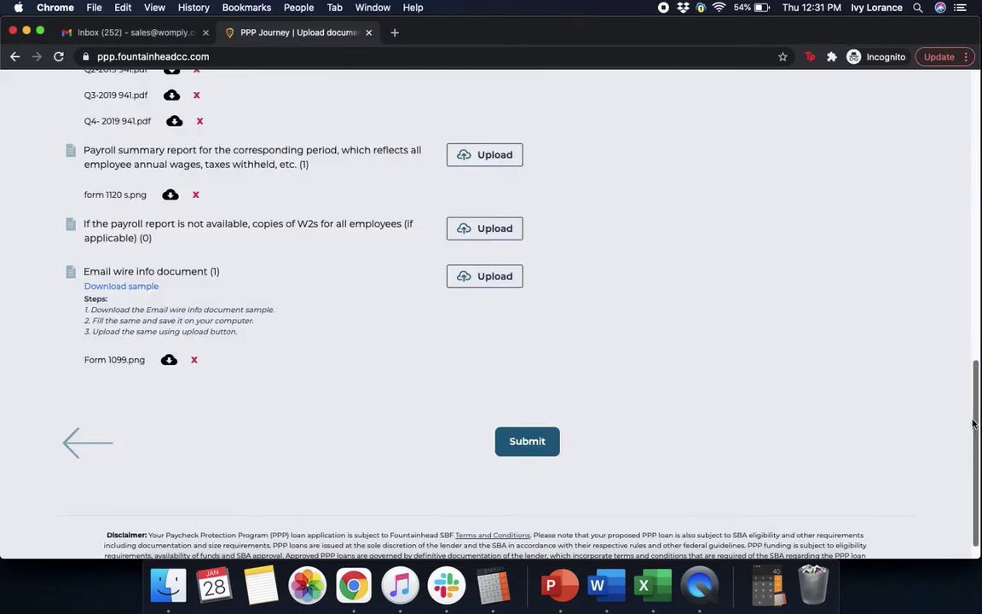
Step: Submit the application with all documents attached
{"action": "scroll", "coordinate": [964, 298], "scroll_direction": "up", "scroll_amount": 15}
{"action": "scroll", "coordinate": [939, 183], "scroll_direction": "up", "scroll_amount": 3}
{"action": "scroll", "coordinate": [932, 302], "scroll_direction": "down", "scroll_amount": 20}
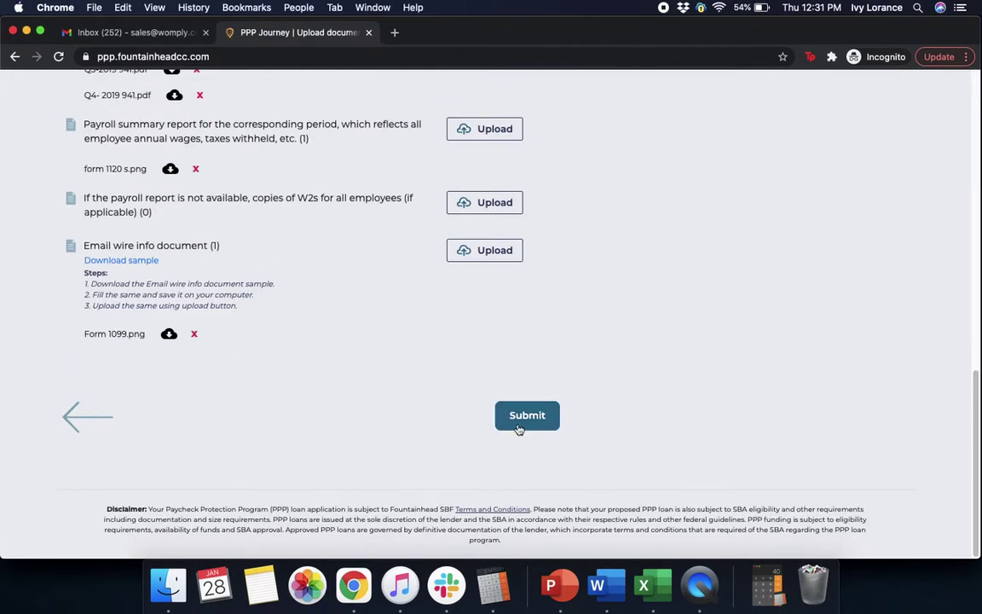
{"action": "left_click", "coordinate": [521, 425]}
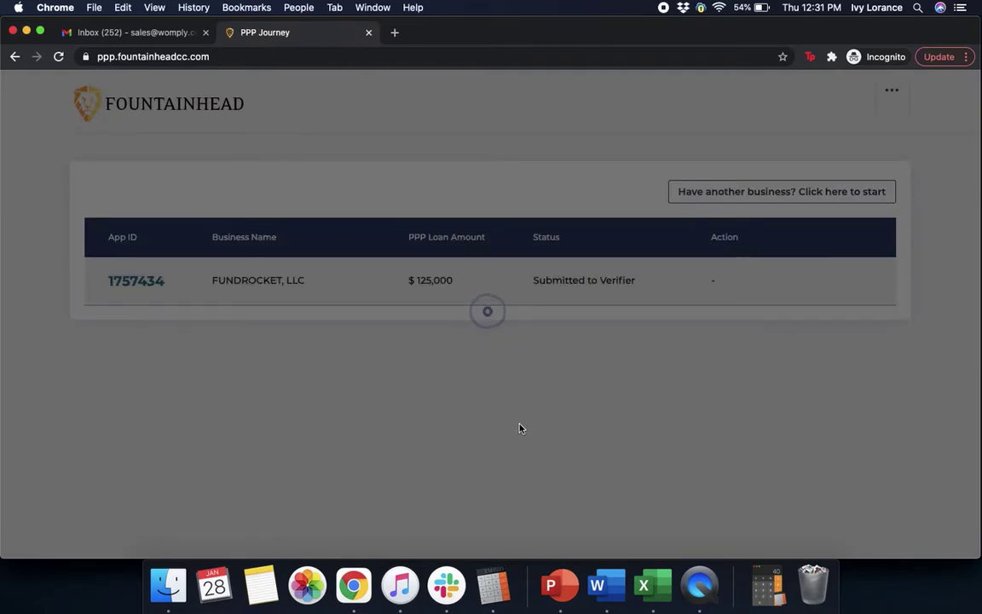